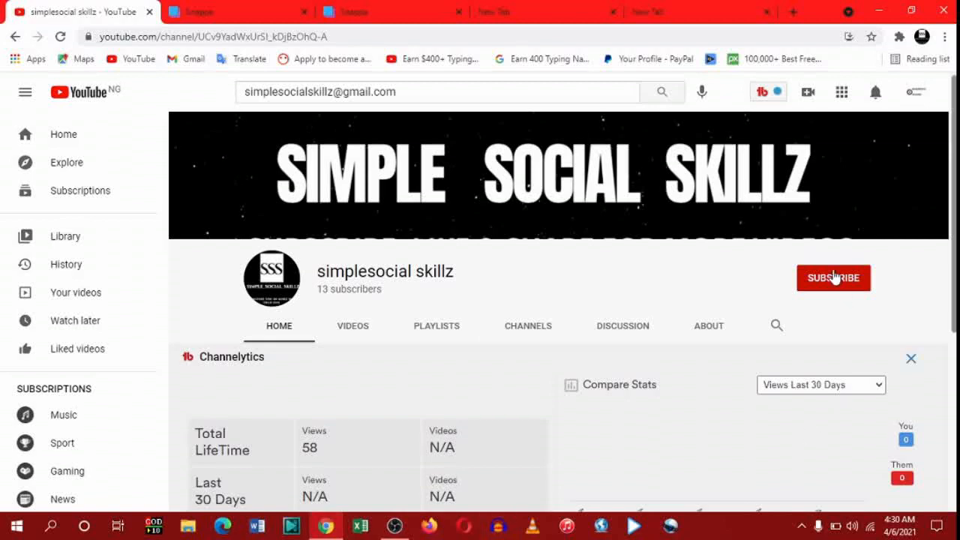
Step: Subscribe to the simplesocial skillz YouTube channel and open its notification options
left_click(834, 277)
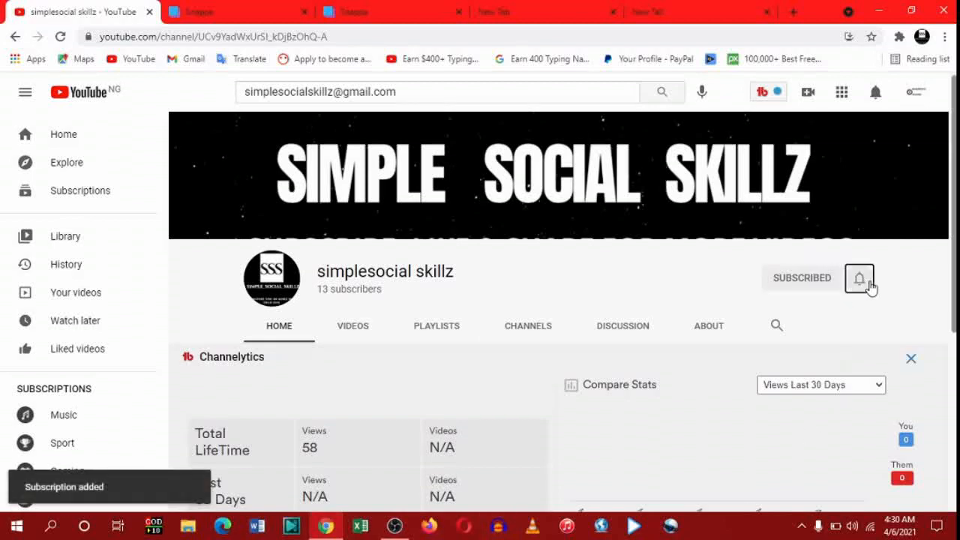
left_click(867, 284)
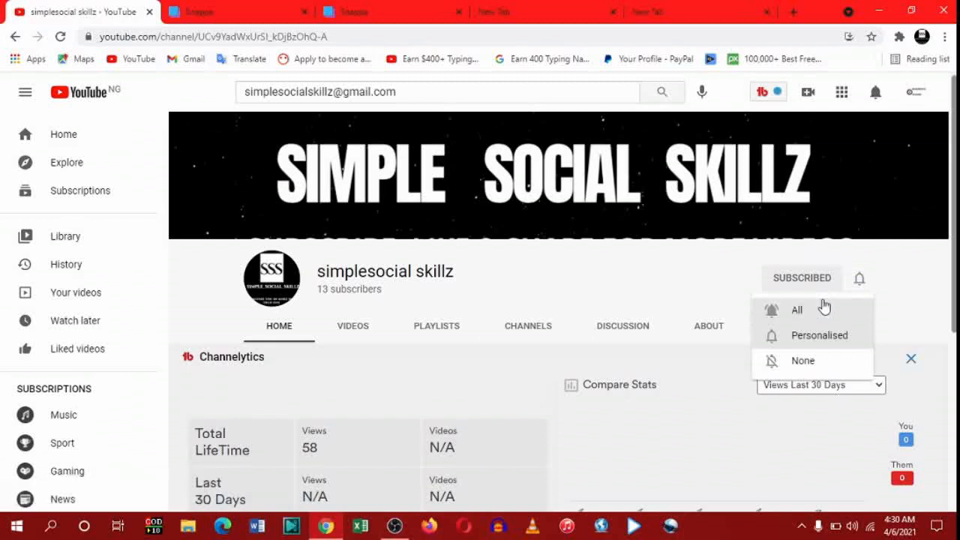
Step: Switch to the empty browser page and open the snappa.com website
left_click(672, 10)
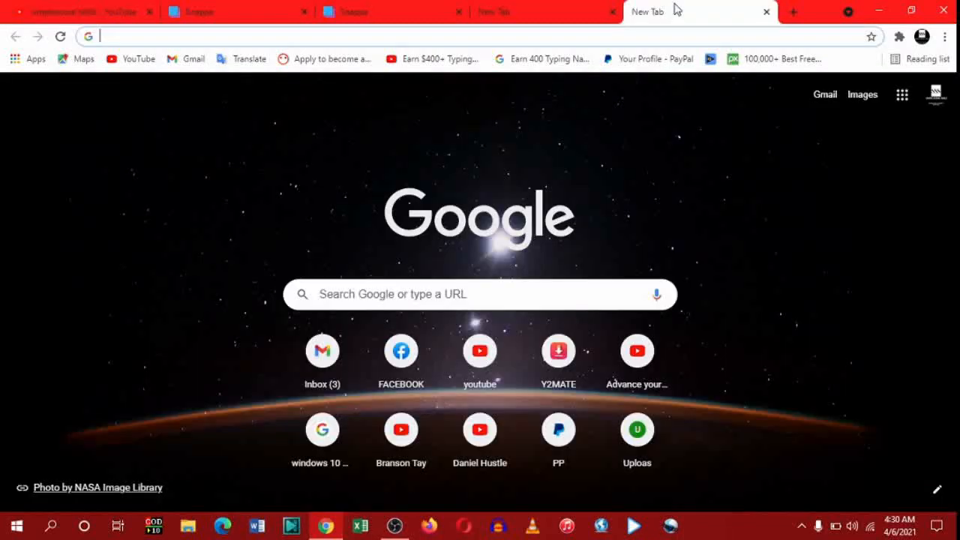
left_click(347, 294)
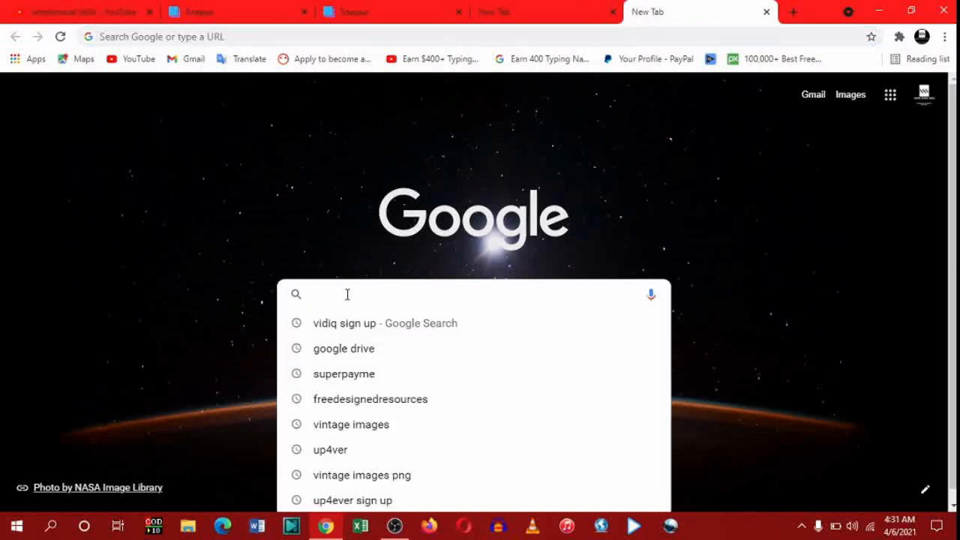
type("sn")
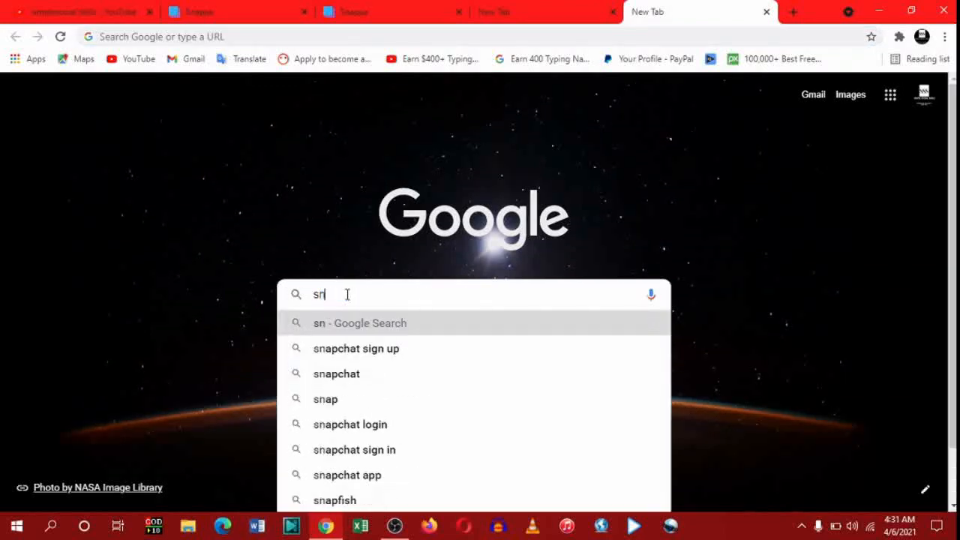
type("app")
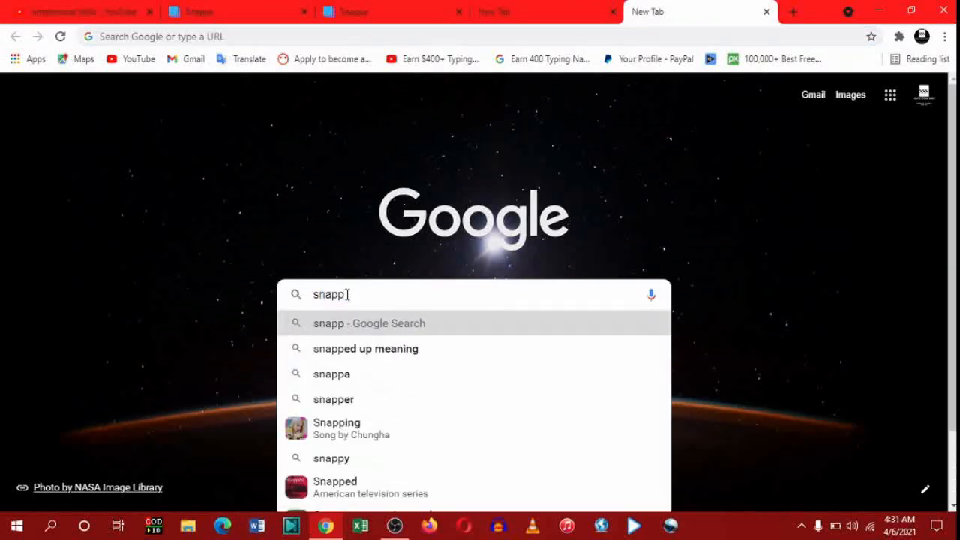
type("a.v")
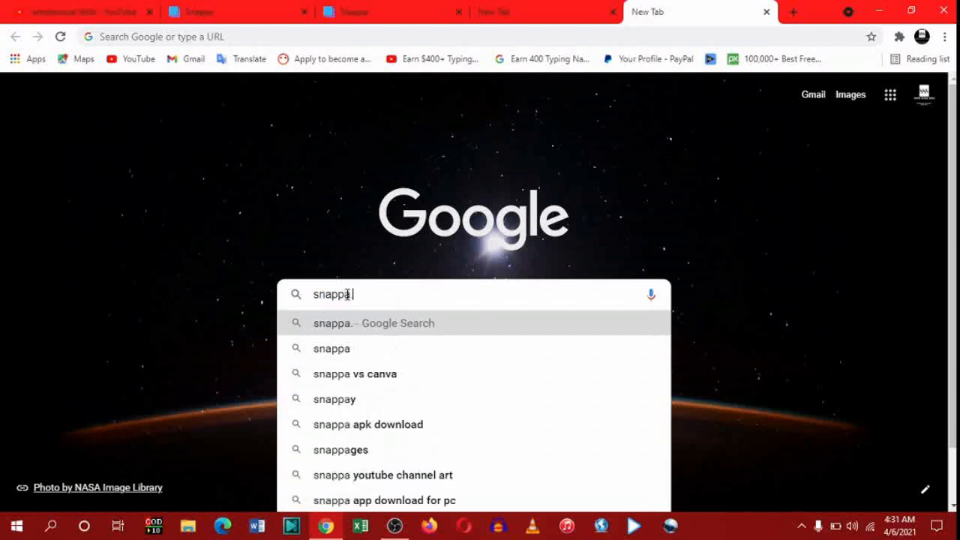
key("BackSpace")
key("BackSpace")
type(".com")
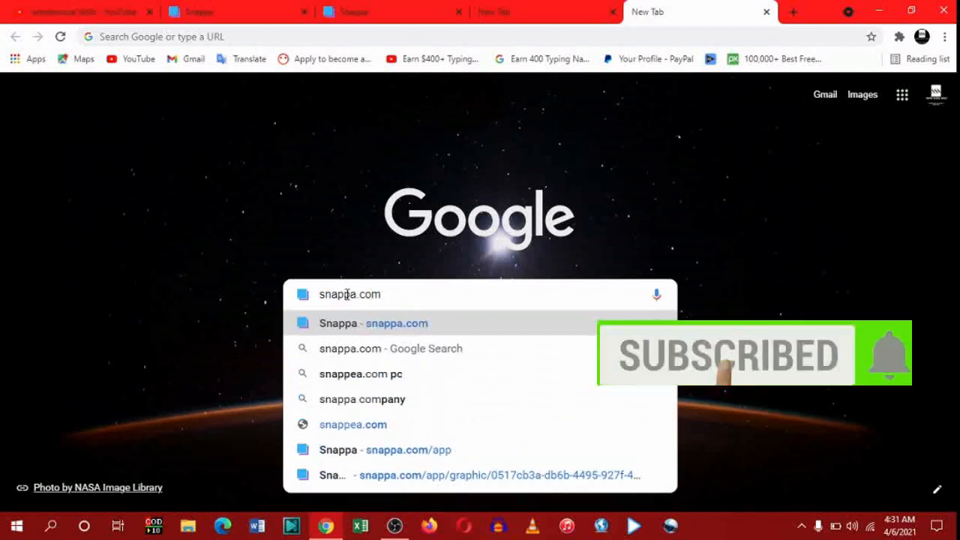
key("Return")
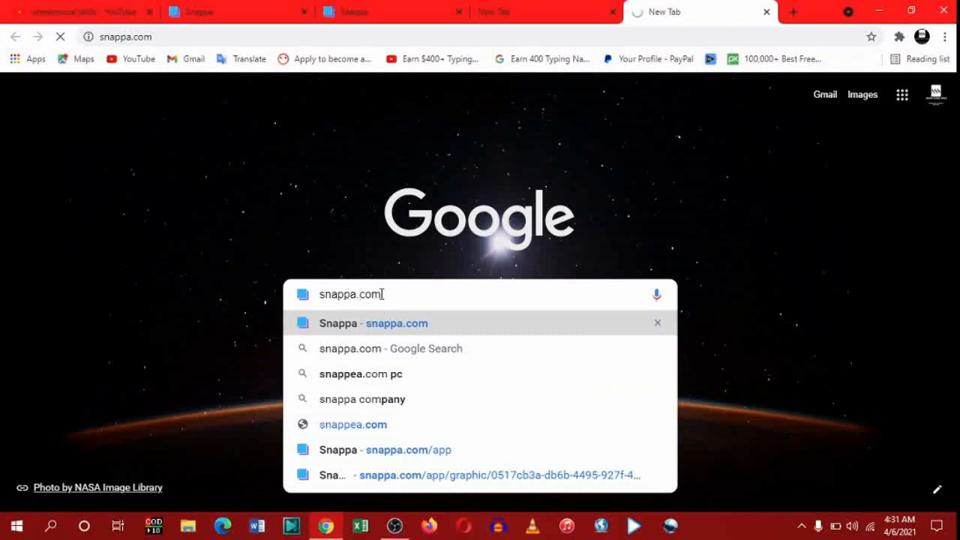
double_click(382, 294)
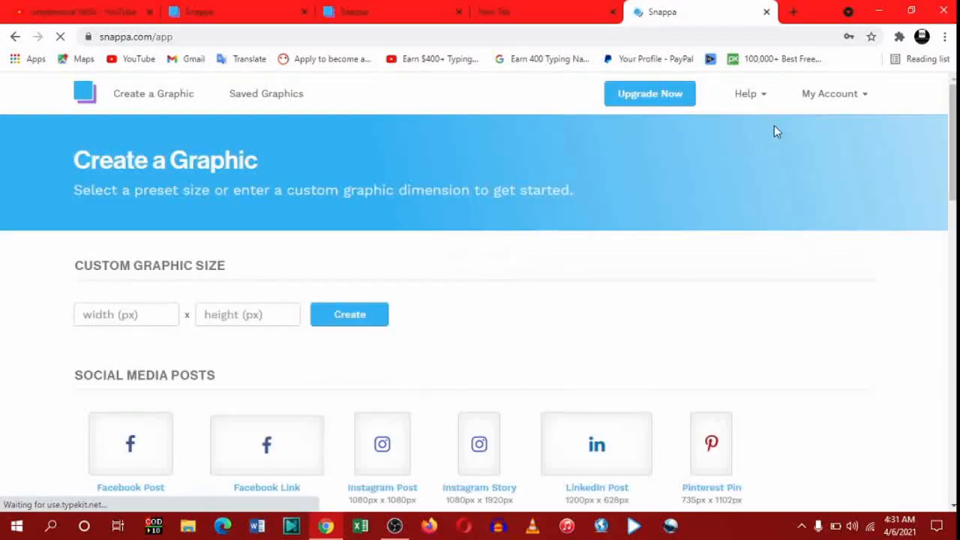
Step: View the Snappa account settings with the plan type, and return to the previous page
left_click(863, 96)
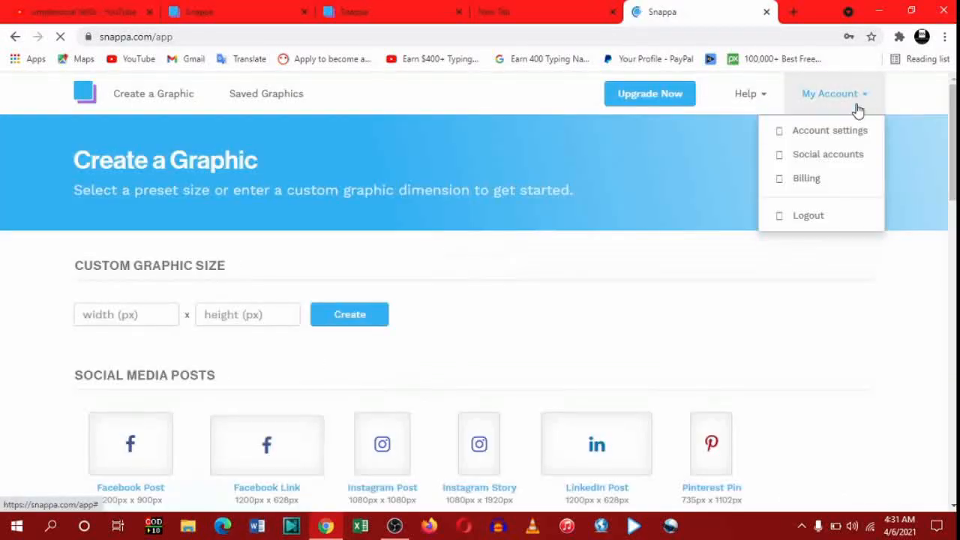
left_click(822, 146)
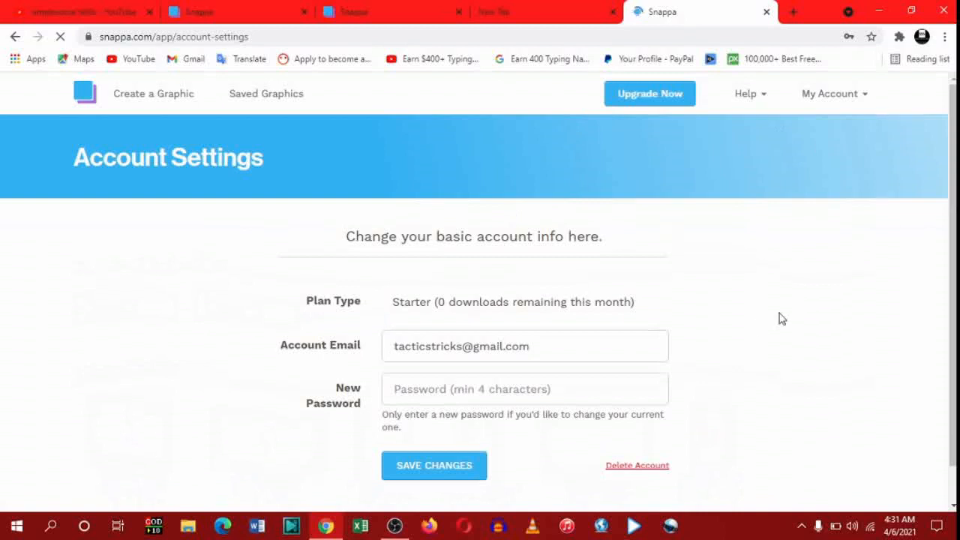
left_click_drag(952, 318, 953, 354)
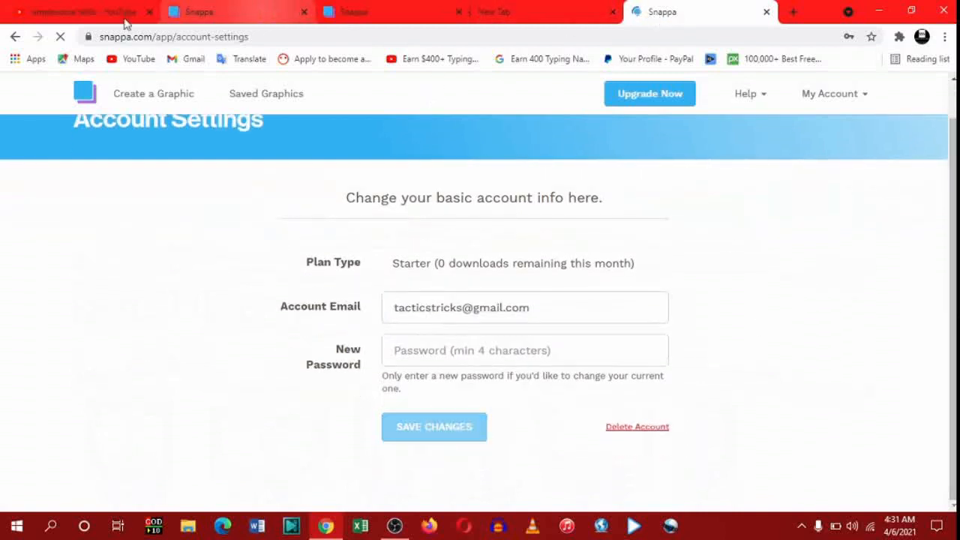
left_click(13, 37)
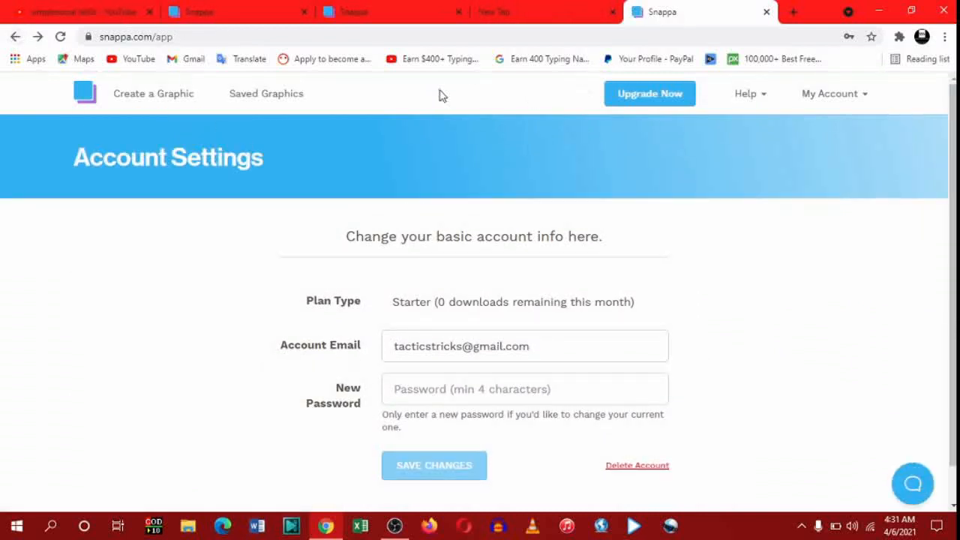
Step: Create a custom-size Snappa graphic 2200 px wide and 2500 px high
left_click(367, 14)
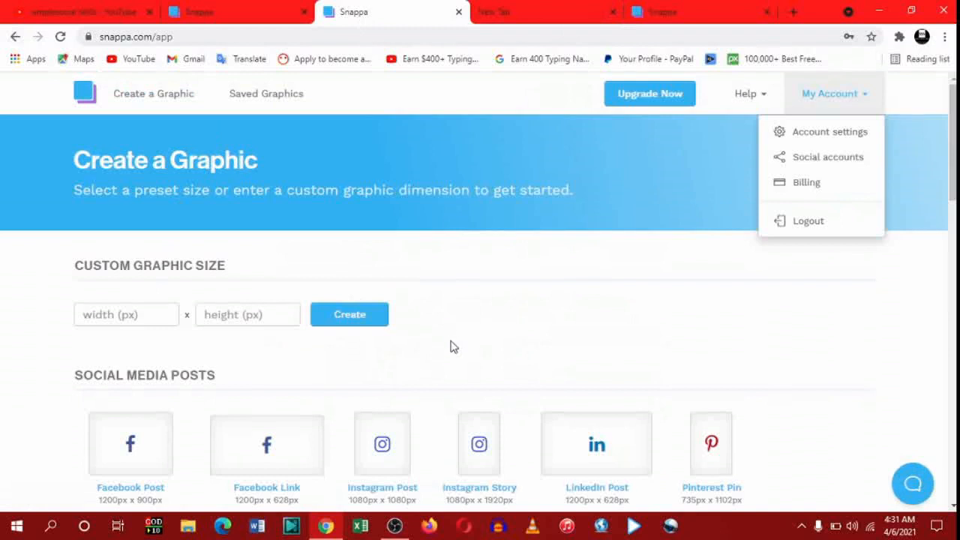
left_click(129, 314)
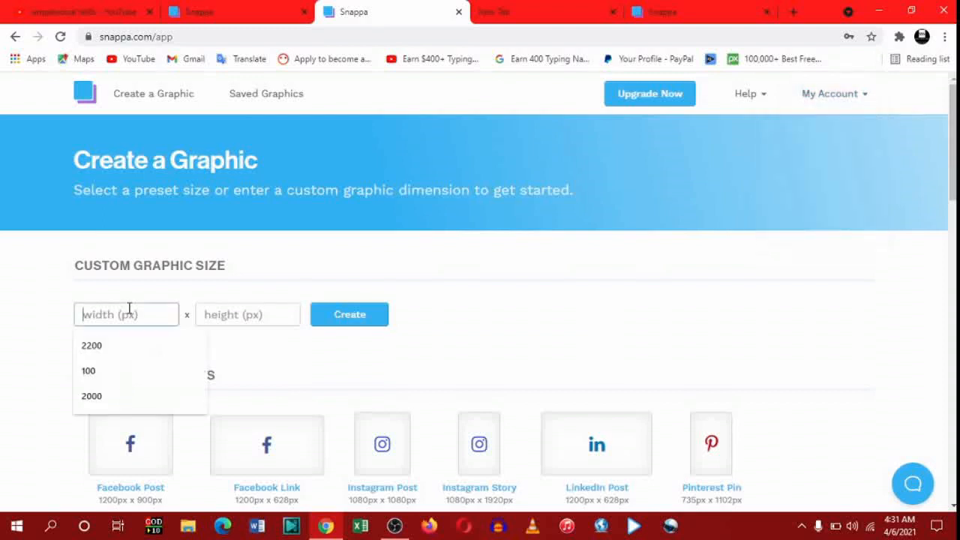
left_click(101, 345)
left_click(229, 318)
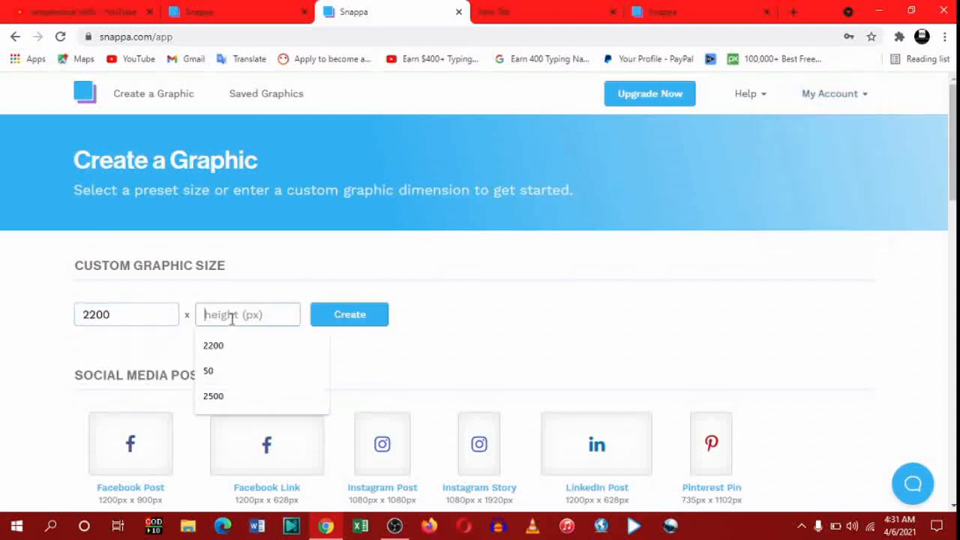
left_click(214, 397)
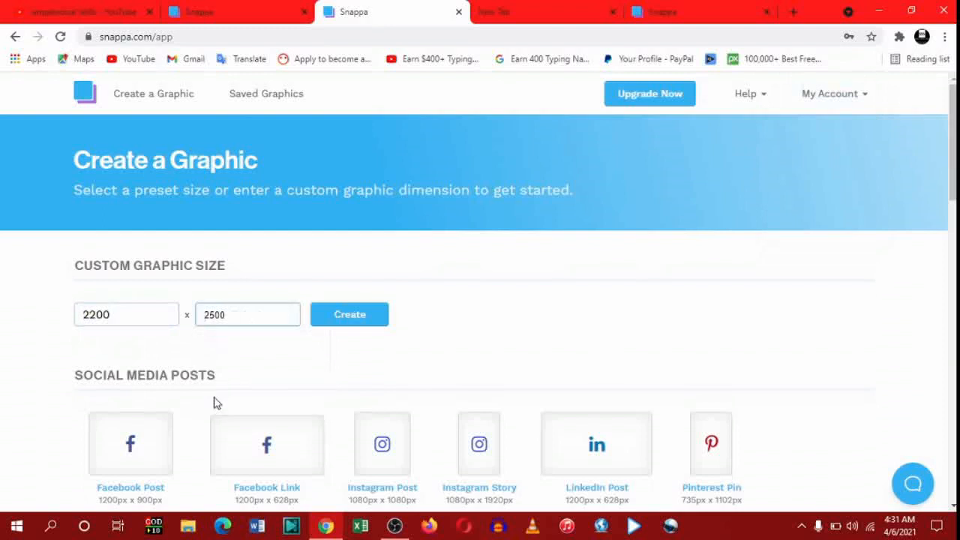
left_click(358, 315)
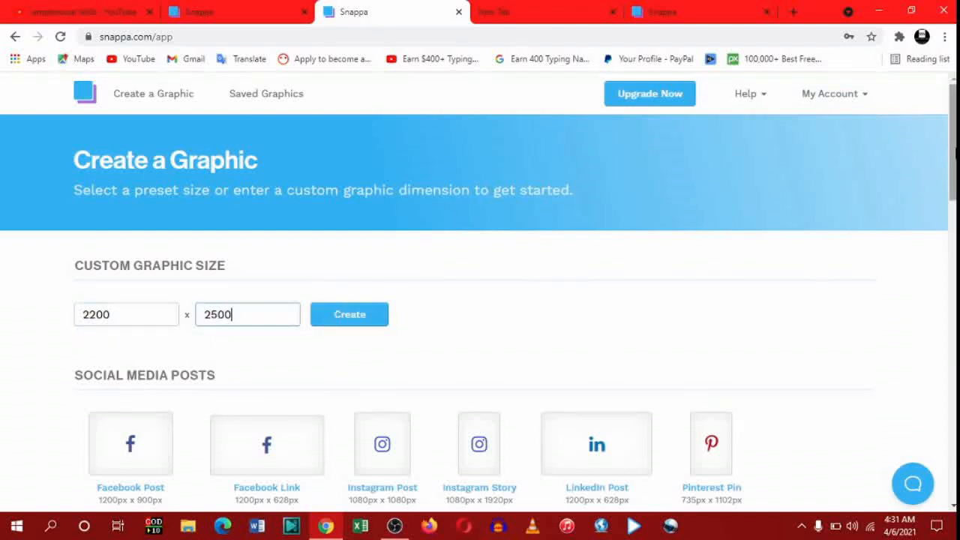
left_click_drag(954, 152, 952, 185)
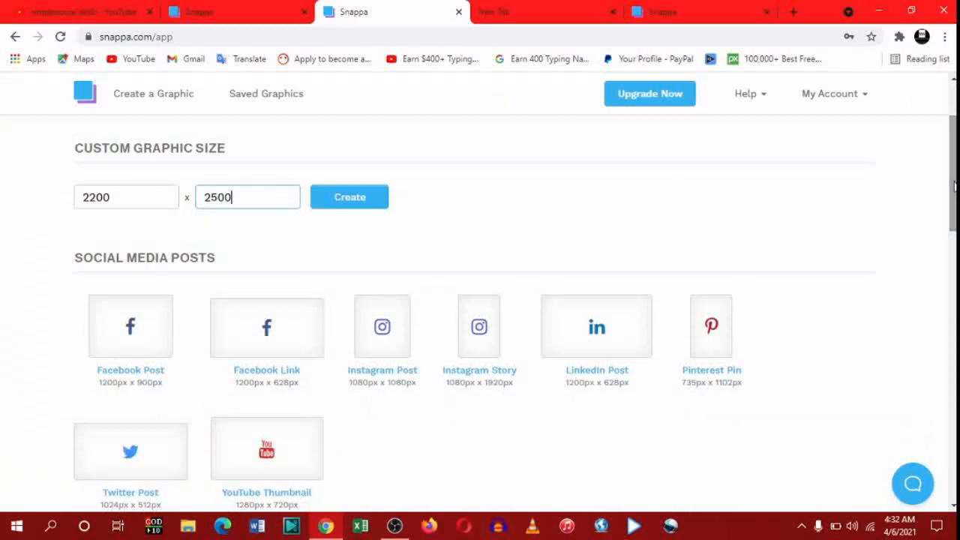
left_click_drag(955, 186, 955, 211)
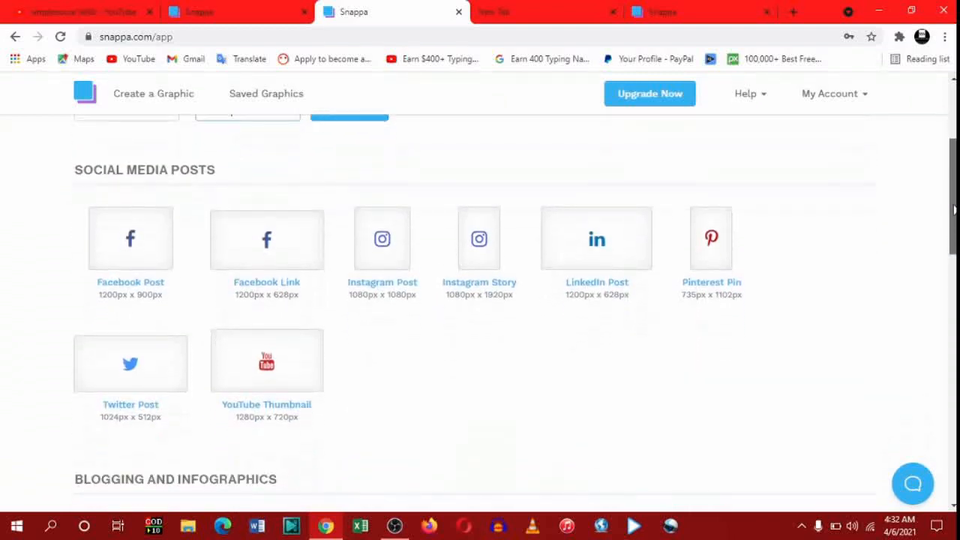
left_click_drag(954, 211, 946, 146)
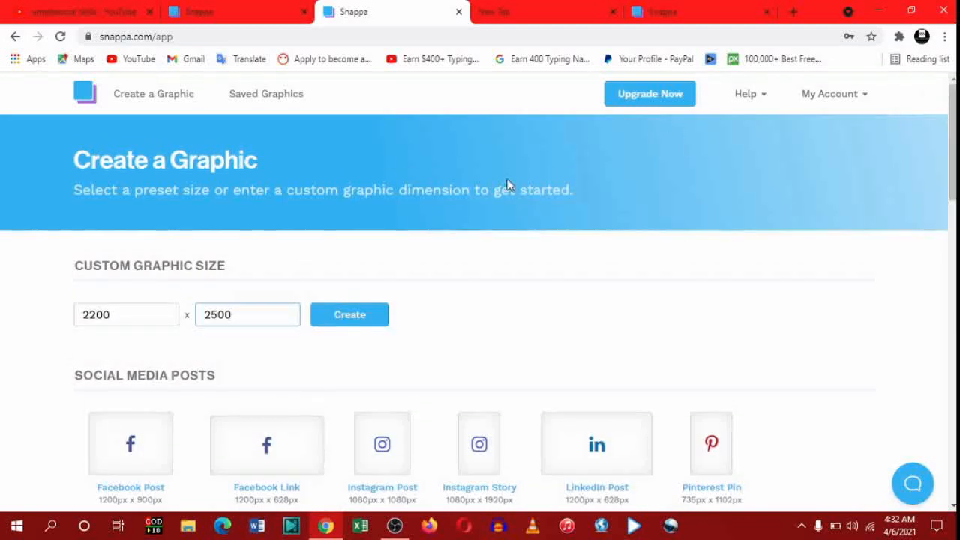
left_click(341, 309)
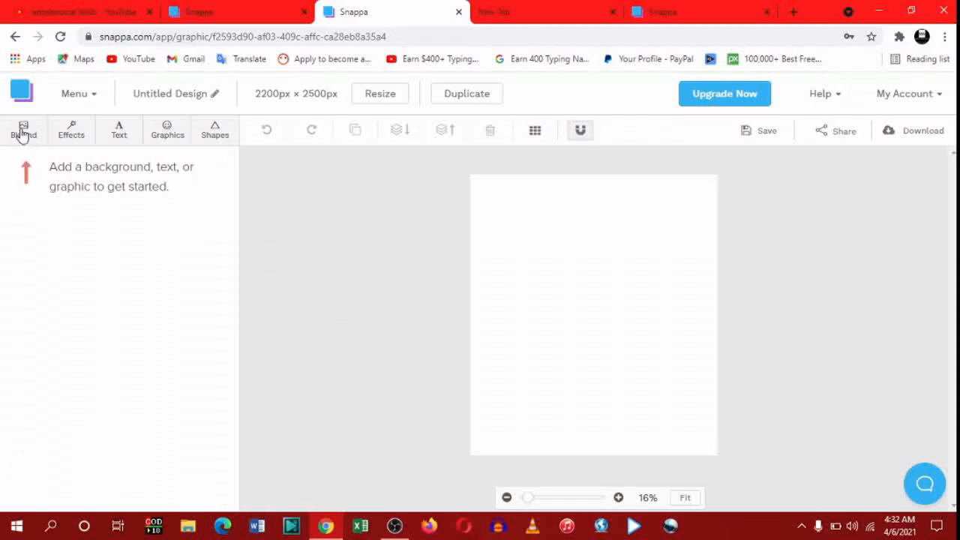
Step: Look through the effects, text, graphics and shapes that can be added to the design
left_click(76, 136)
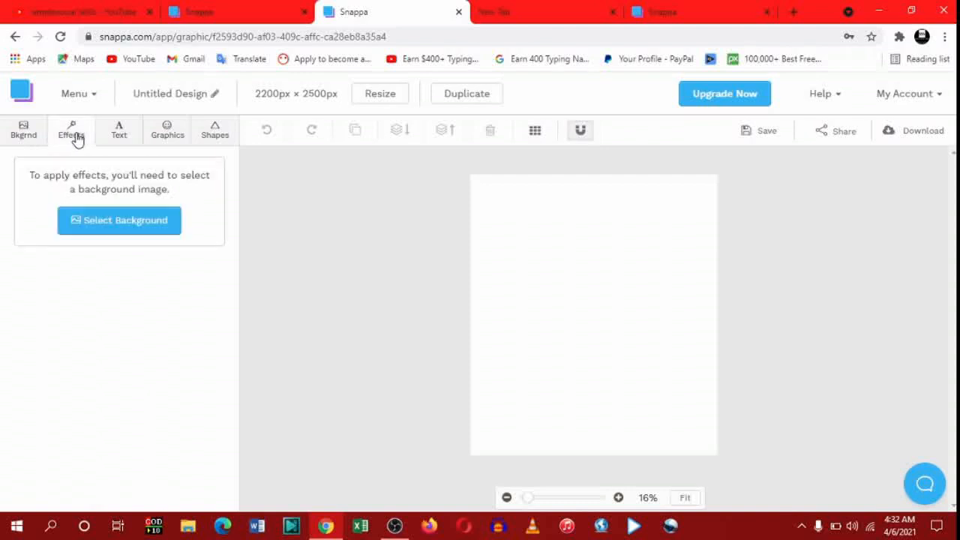
left_click(117, 143)
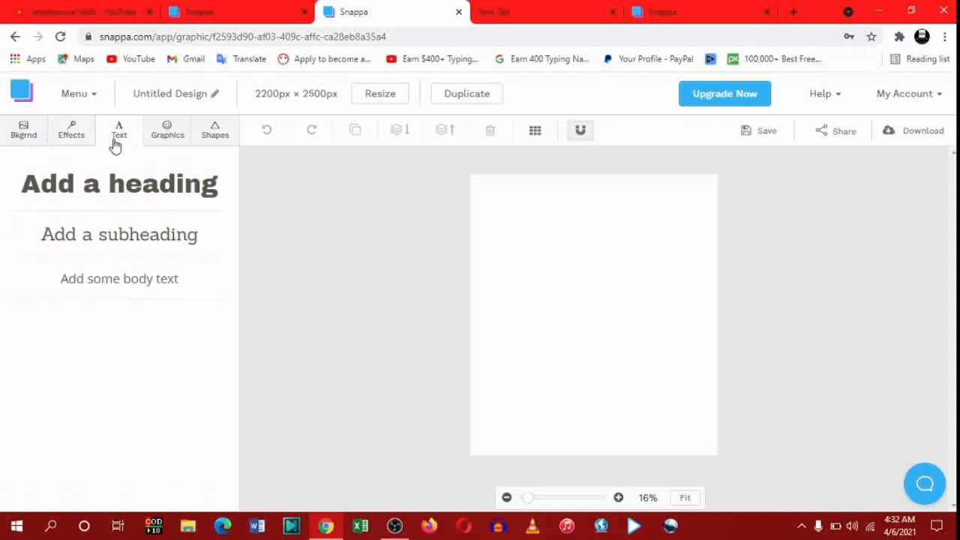
left_click(159, 142)
left_click(207, 133)
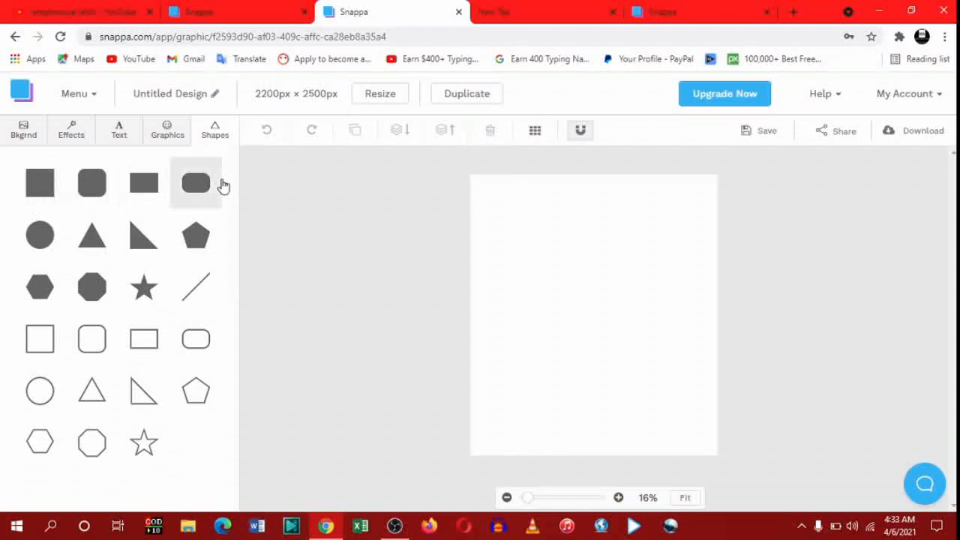
Step: Browse the stock photos and patterns offered as backgrounds for the design
left_click(24, 129)
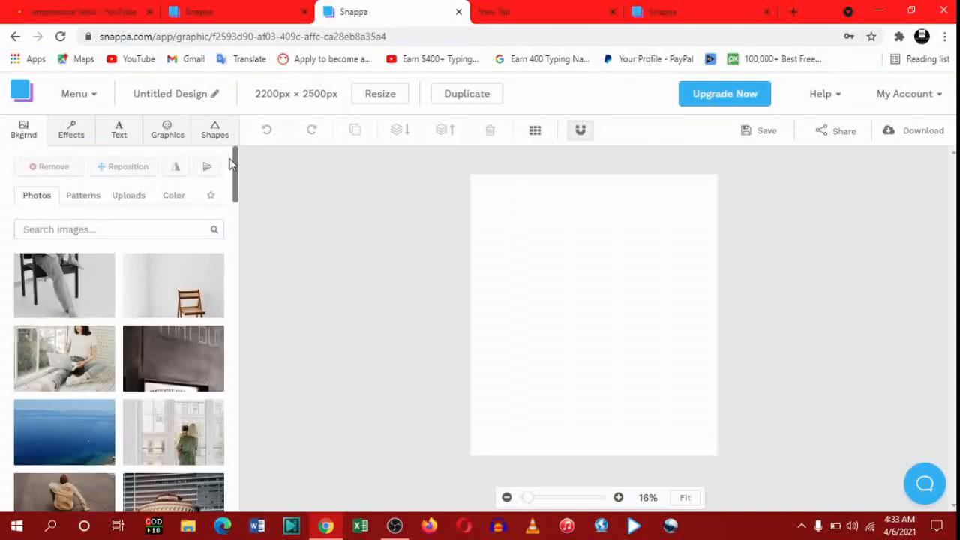
mouse_move(237, 171)
left_mouse_down()
mouse_move(235, 272)
mouse_move(246, 168)
left_mouse_up()
left_click_drag(233, 187, 235, 188)
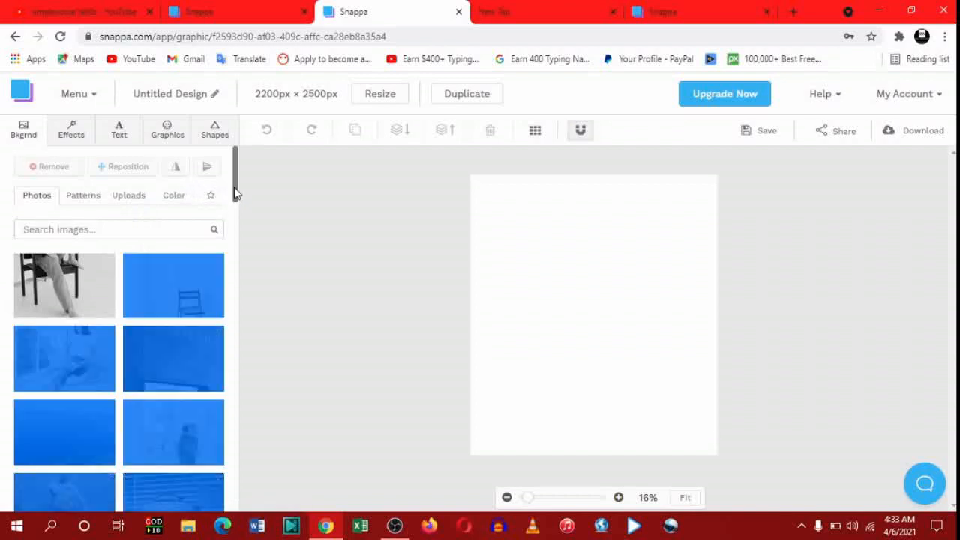
left_click(289, 215)
left_click(120, 225)
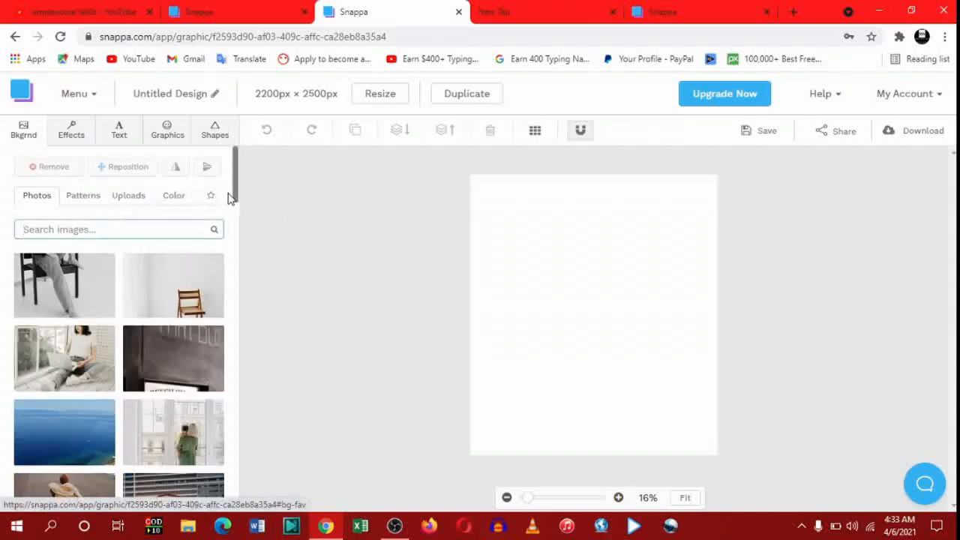
left_click_drag(235, 196, 218, 520)
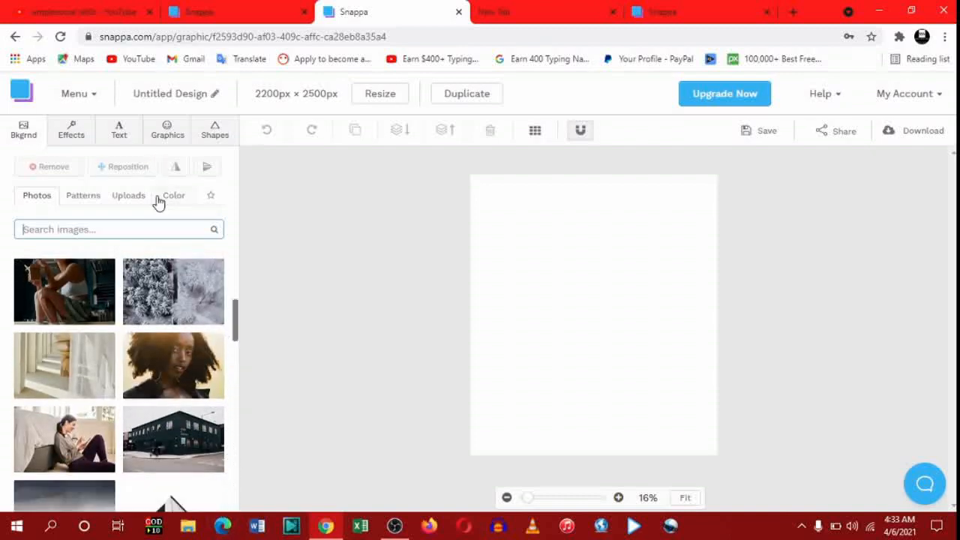
left_click(41, 196)
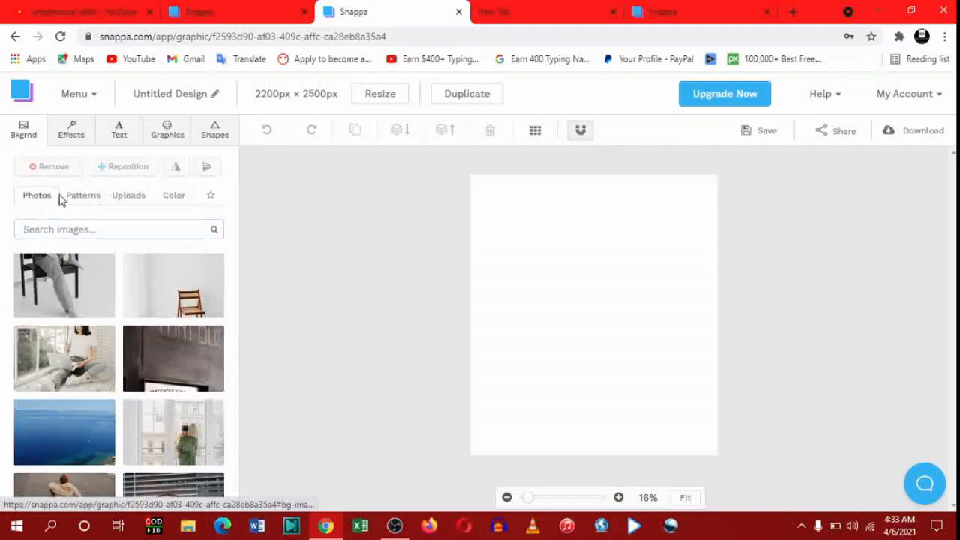
left_click(76, 197)
Step: Upload the SpongeBob cartoon portrait image from the new folder and apply it as the canvas background
left_click(120, 197)
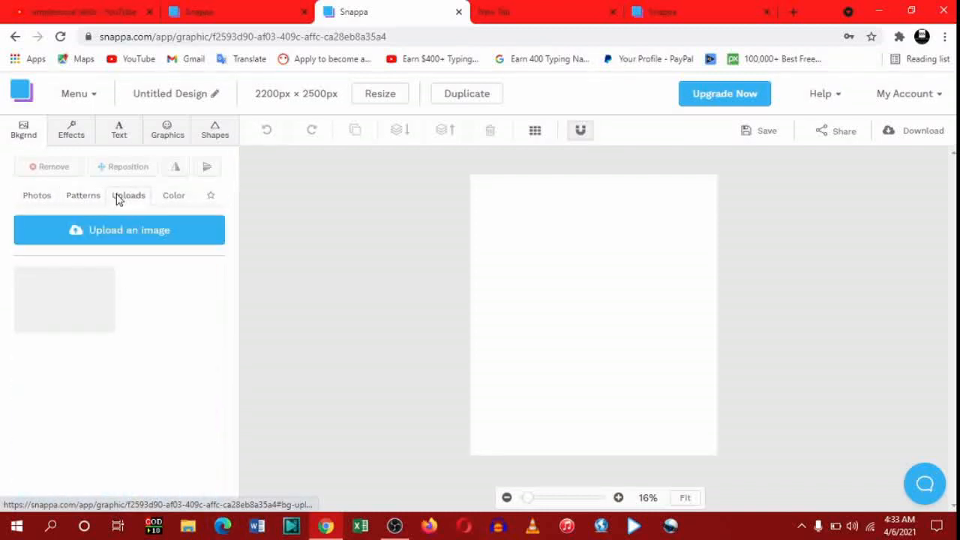
left_click(117, 234)
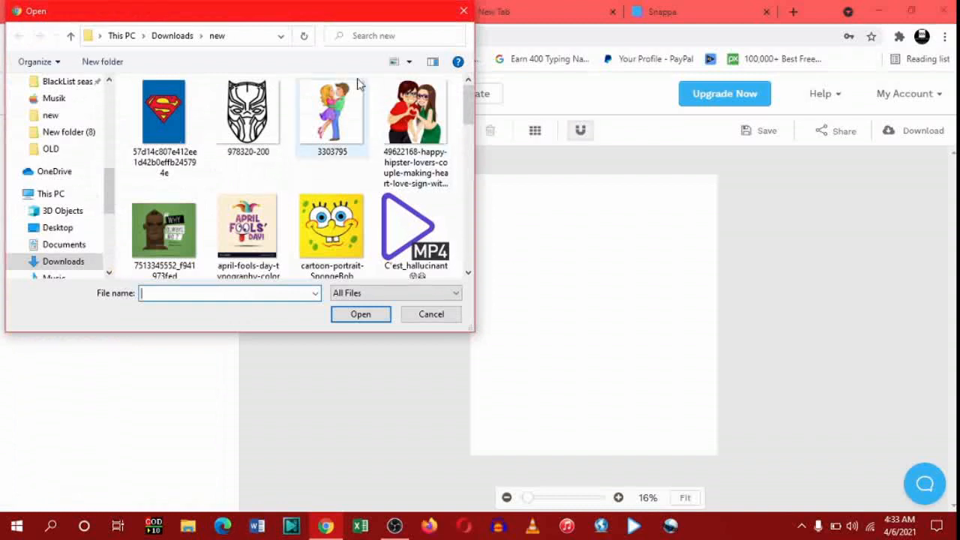
double_click(312, 227)
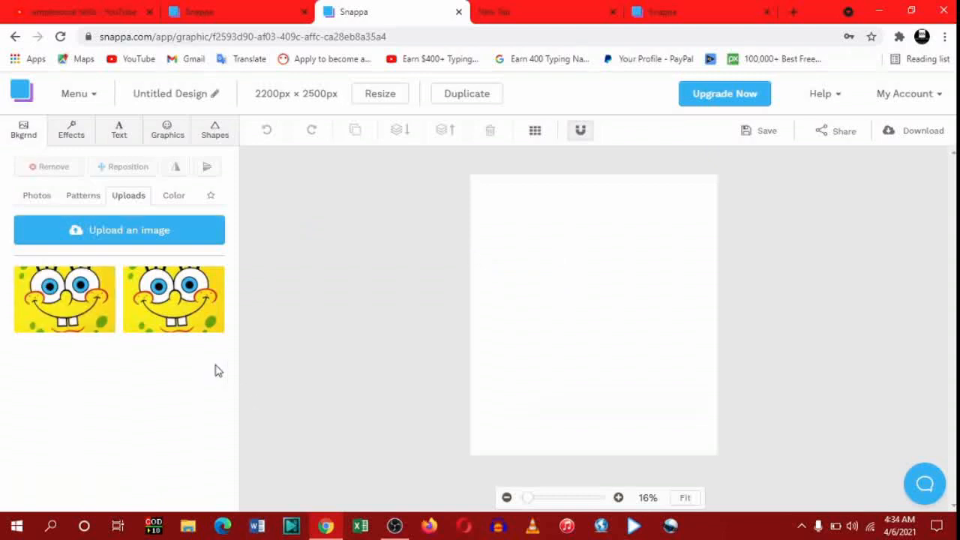
left_click(167, 310)
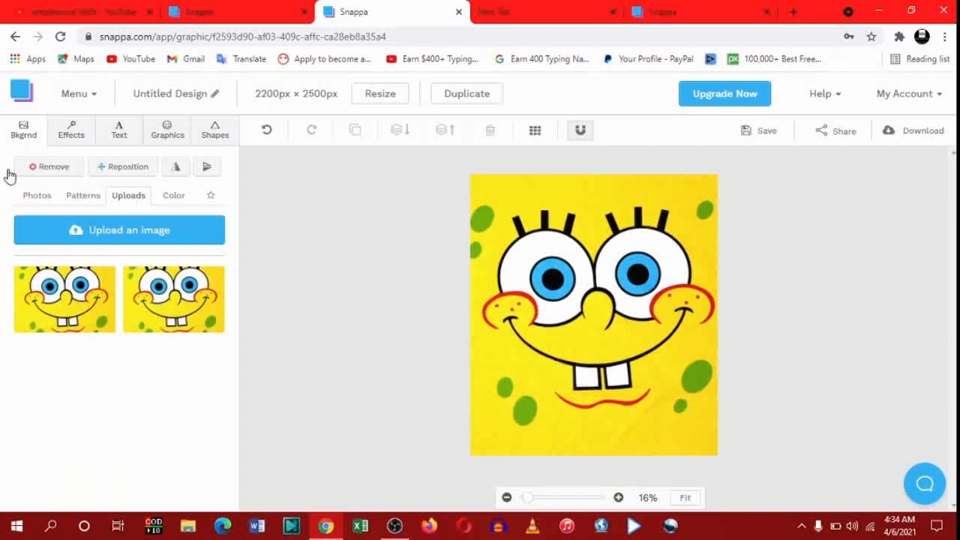
Step: Look through the background patterns, photos, uploads and color settings, plus the option to reposition and scale the background image
left_click(87, 198)
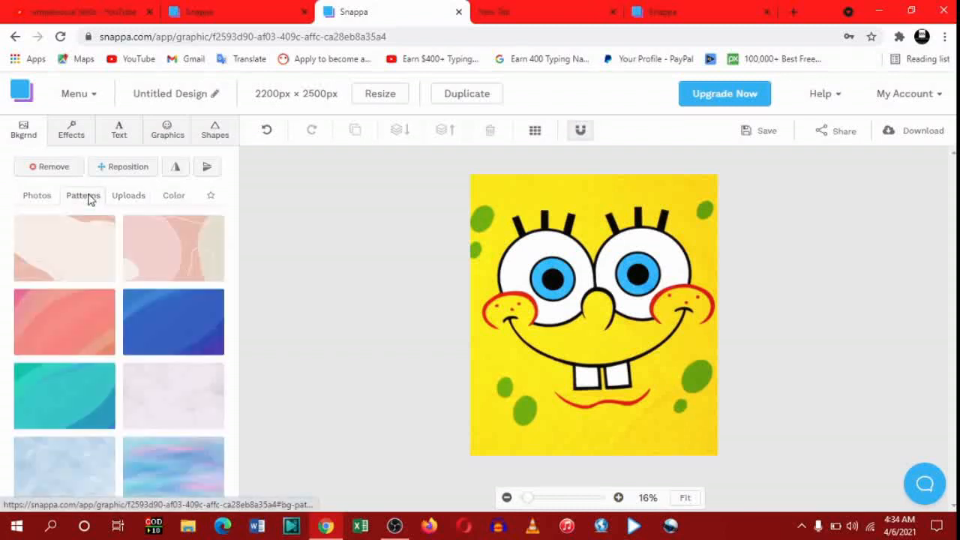
left_click(171, 197)
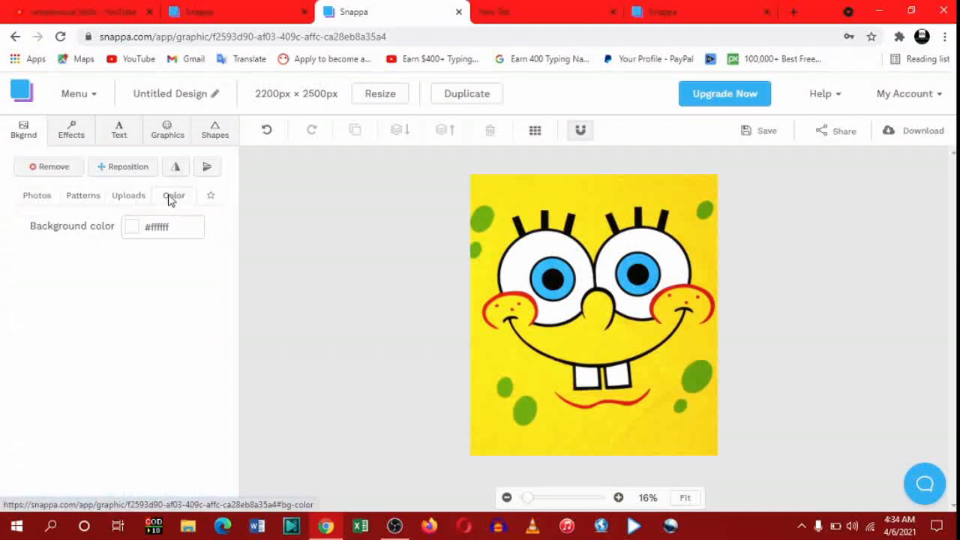
left_click(105, 172)
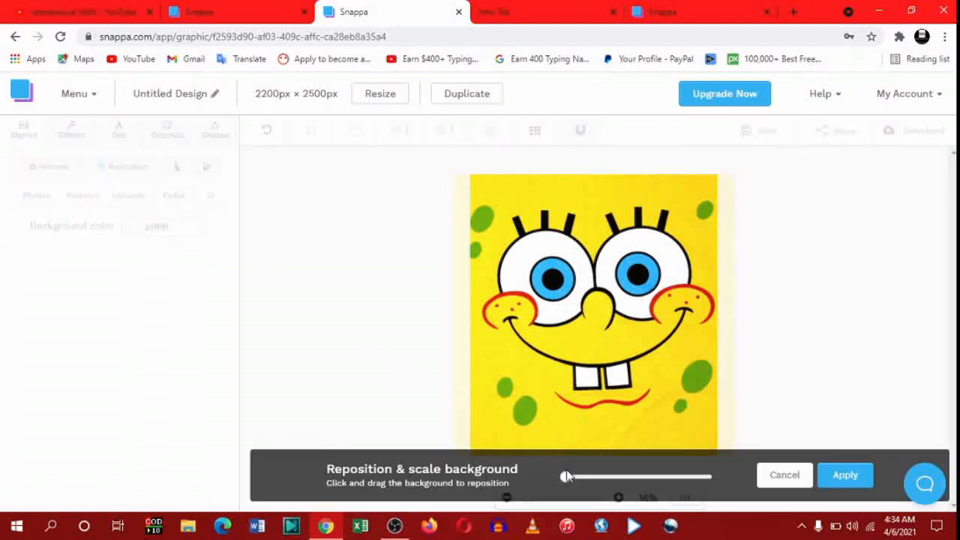
mouse_move(568, 481)
left_mouse_down()
mouse_move(629, 485)
mouse_move(542, 467)
mouse_move(660, 482)
mouse_move(607, 471)
mouse_move(625, 474)
mouse_move(564, 481)
left_mouse_up()
left_click(783, 475)
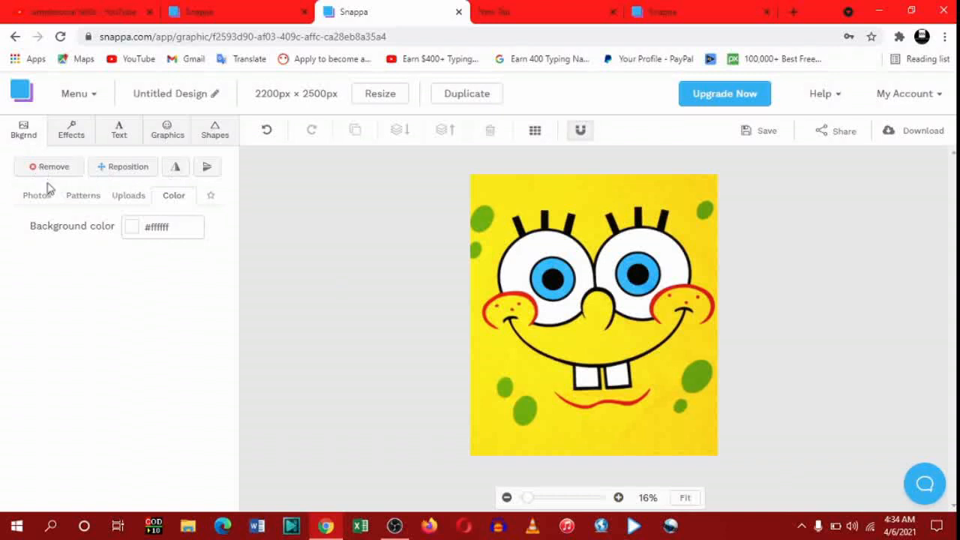
left_click(84, 198)
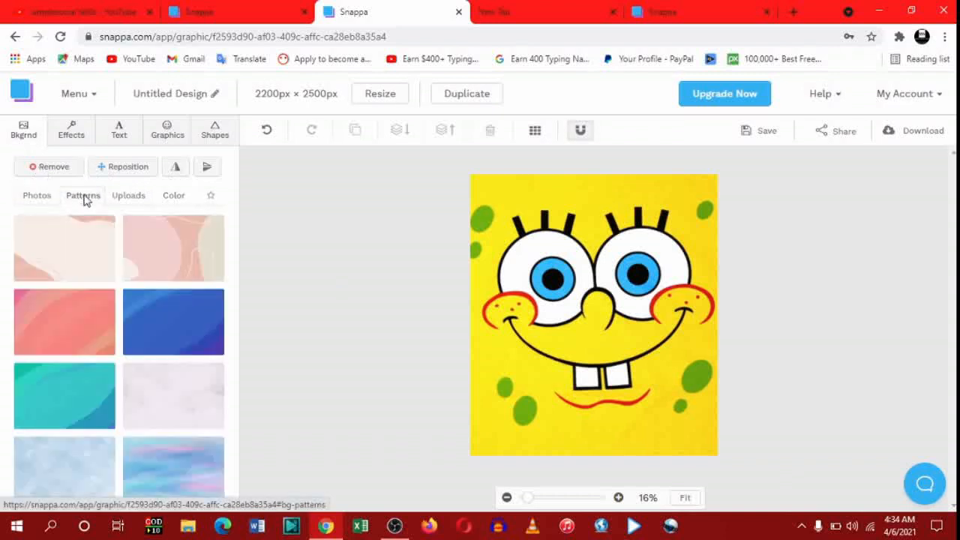
left_click(45, 198)
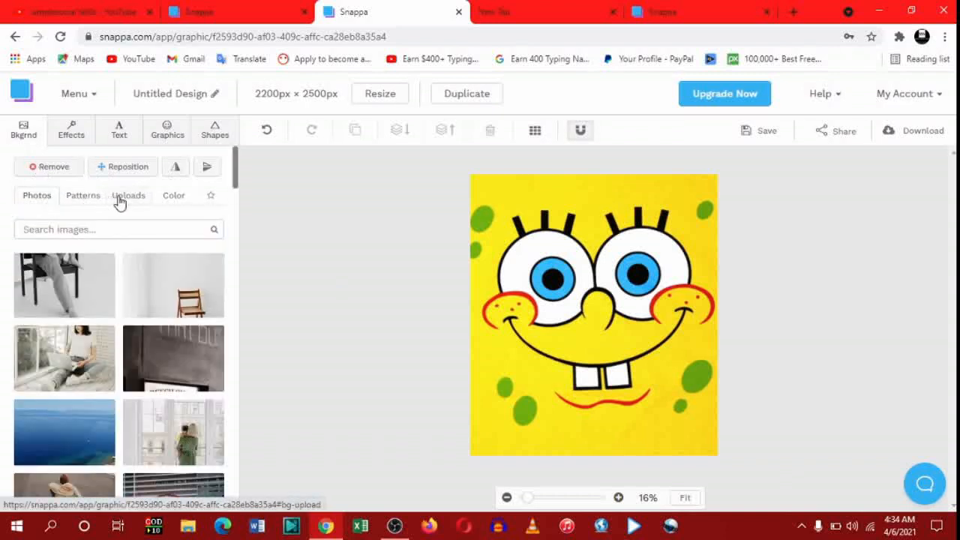
left_click(120, 198)
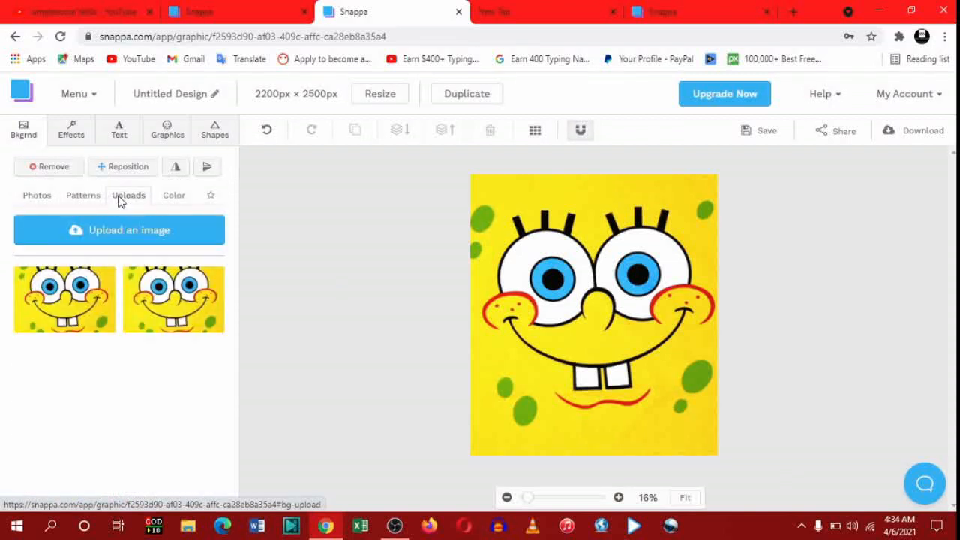
left_click(177, 198)
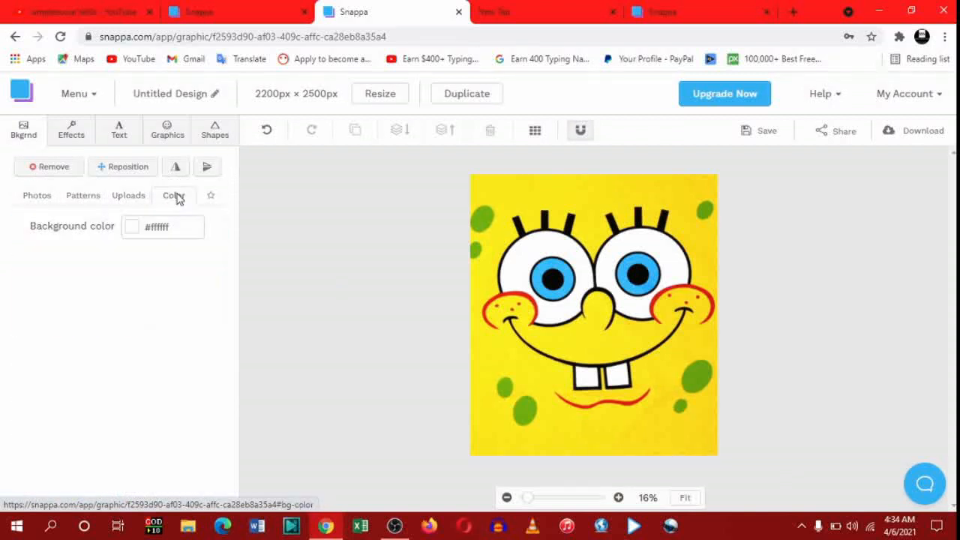
Step: Try the color overlay, darken and blur effects on the background image
left_click(72, 146)
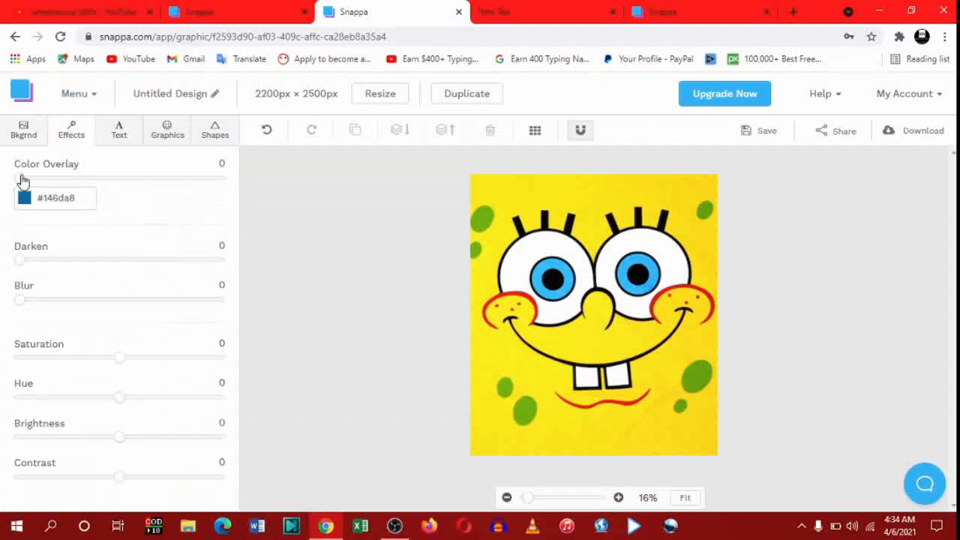
mouse_move(22, 180)
left_mouse_down()
mouse_move(90, 182)
mouse_move(2, 190)
mouse_move(146, 182)
mouse_move(19, 183)
left_mouse_up()
left_click_drag(21, 255, 1, 231)
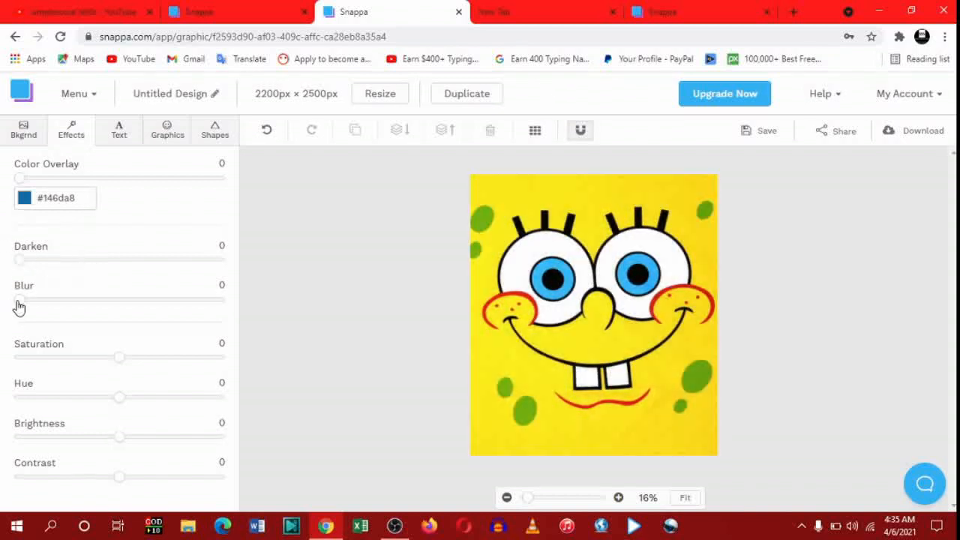
left_click_drag(19, 307, 2, 283)
Step: Set the background image's hue to 10, brightness to -4 and contrast to -16
left_click_drag(120, 363, 134, 378)
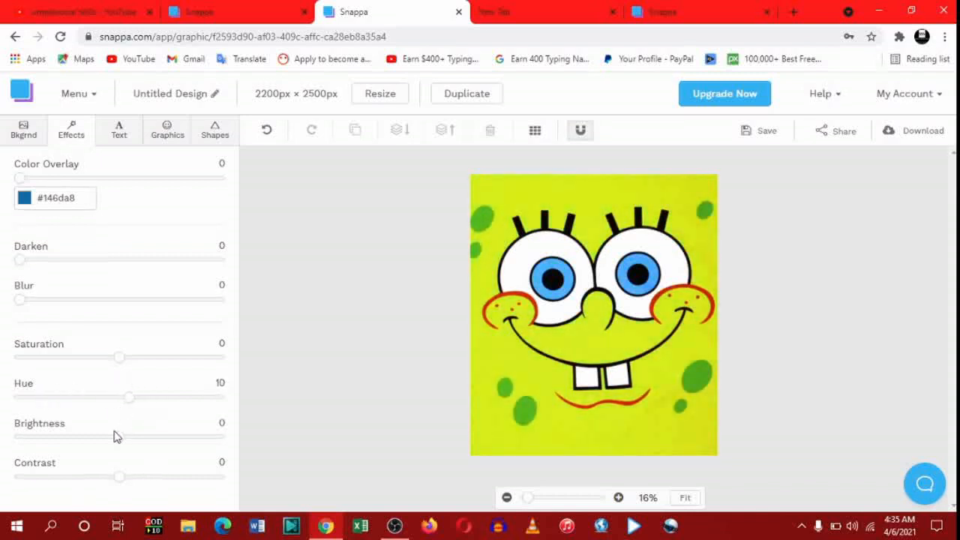
mouse_move(120, 439)
left_mouse_down()
mouse_move(160, 439)
mouse_move(114, 440)
left_mouse_up()
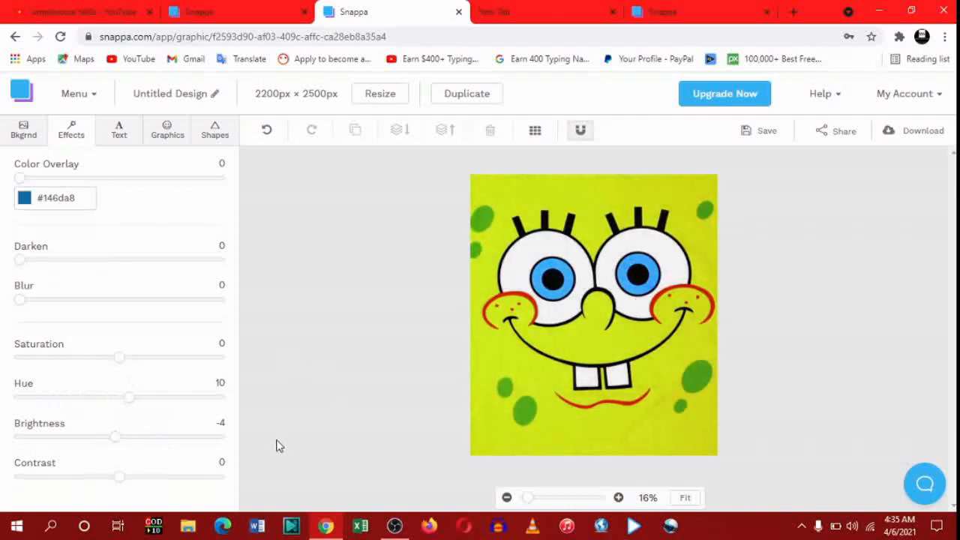
left_click_drag(123, 478, 103, 478)
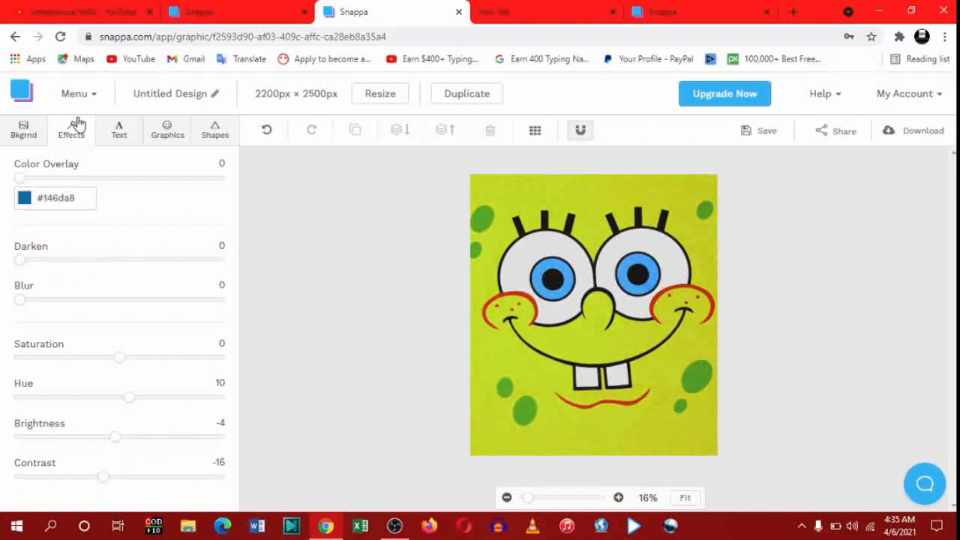
Step: Add a heading text in the middle of the canvas and raise its font size to 105
left_click(107, 129)
left_click(95, 184)
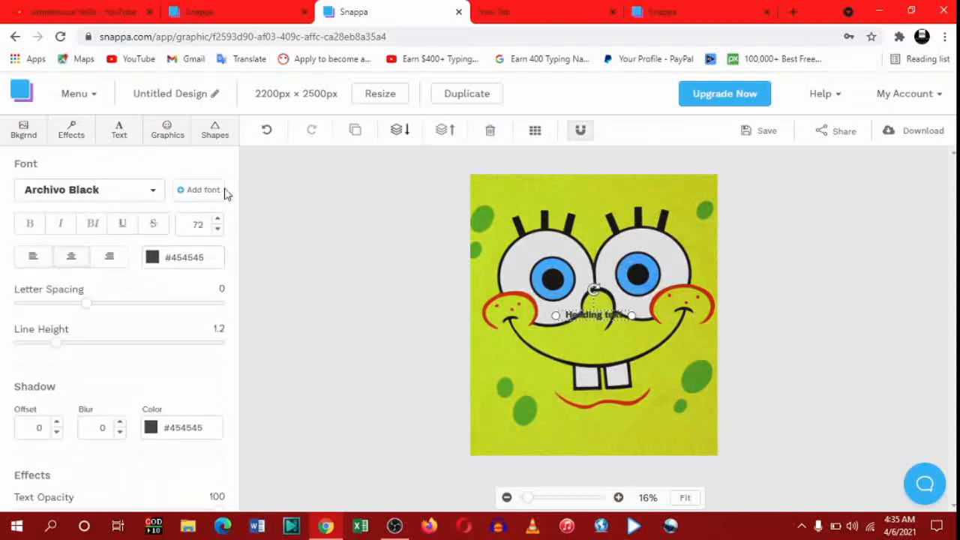
left_click(216, 220)
left_click(216, 219)
left_click(216, 220)
left_click(216, 220)
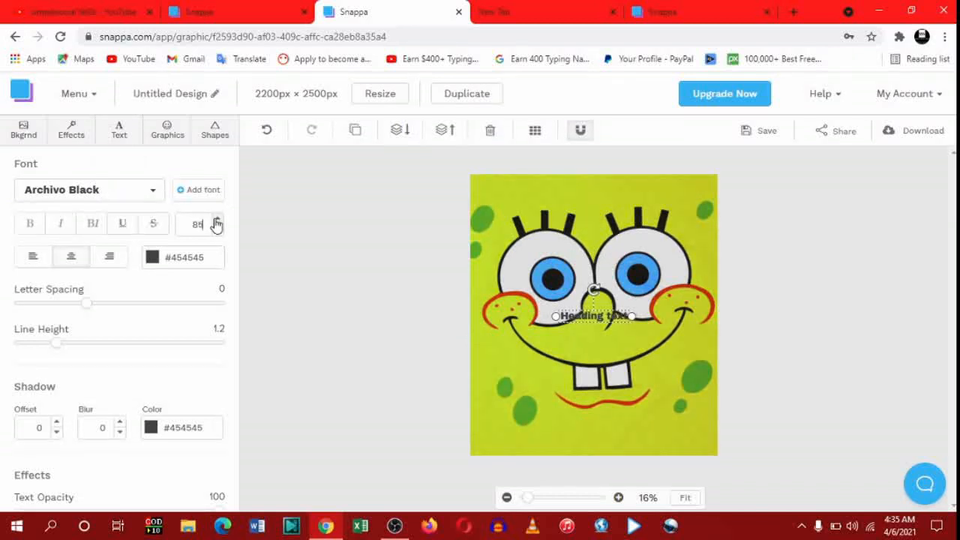
left_click(216, 219)
left_click(216, 220)
left_click(216, 219)
left_click(215, 219)
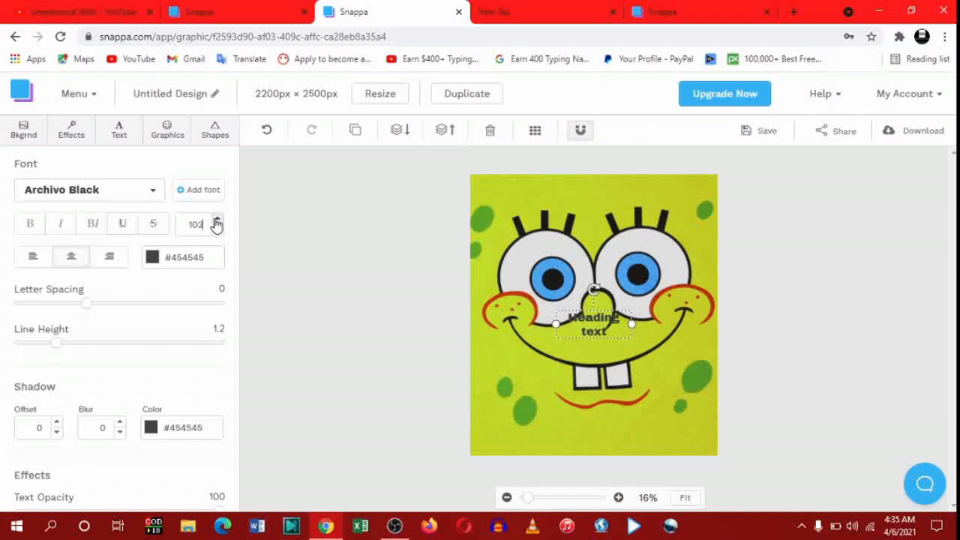
left_click(216, 219)
Step: Recolor the heading text to the off-white #f5f7fa
left_click(152, 257)
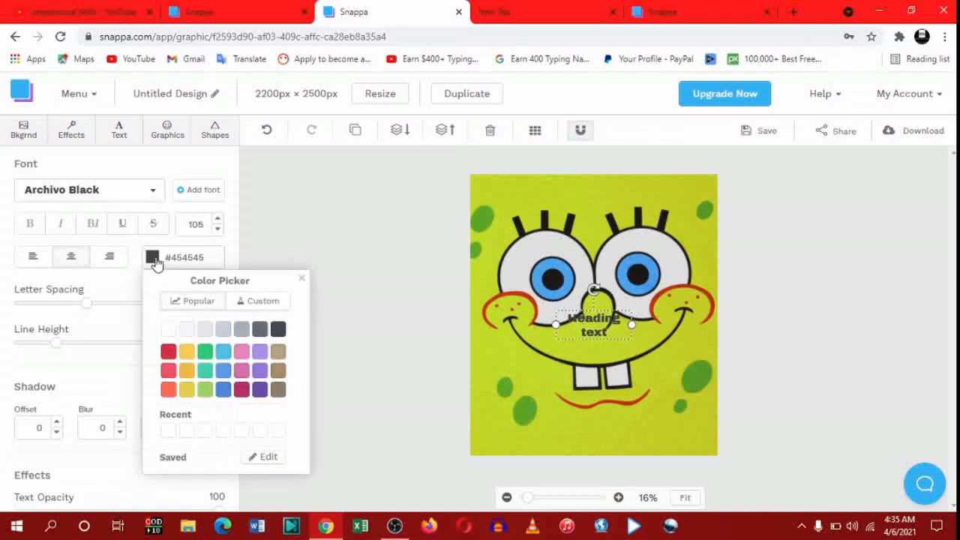
left_click(278, 330)
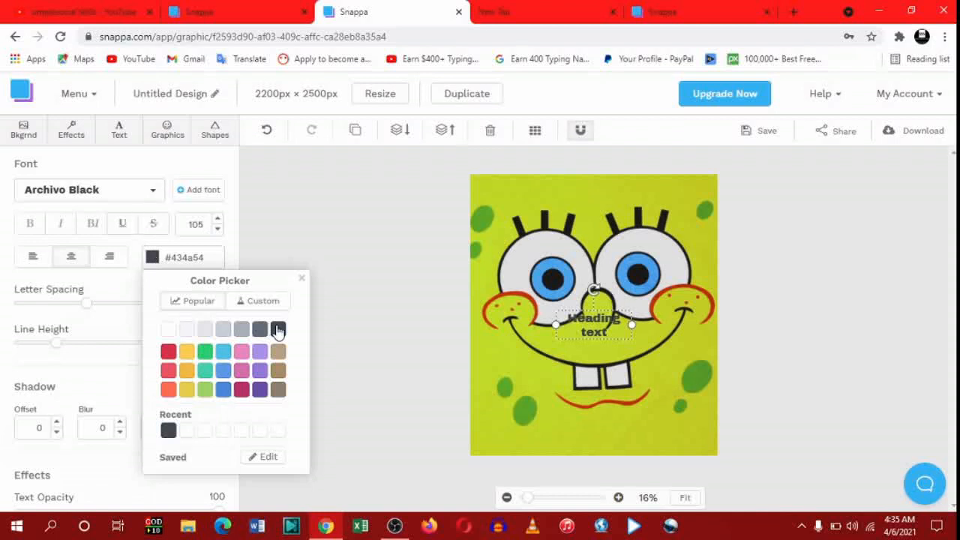
left_click(189, 330)
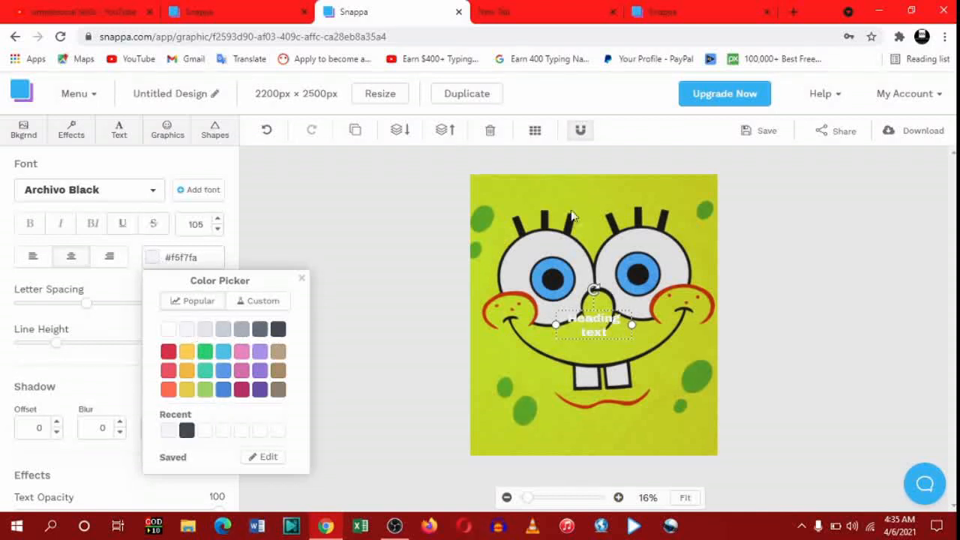
Step: Move the heading above the cartoon's eyes and replace its text with "spongebob"
left_click_drag(593, 325, 588, 196)
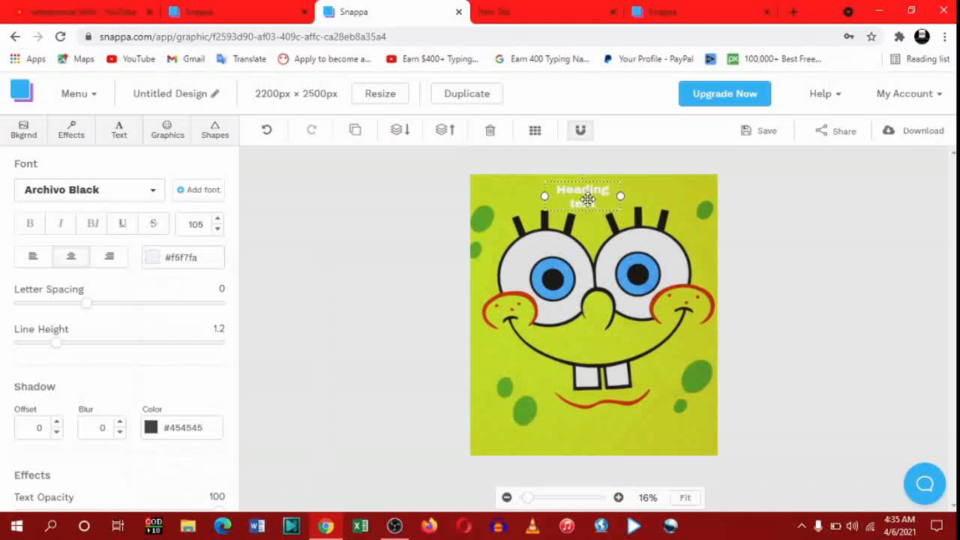
double_click(588, 199)
key("BackSpace")
type("spongebob")
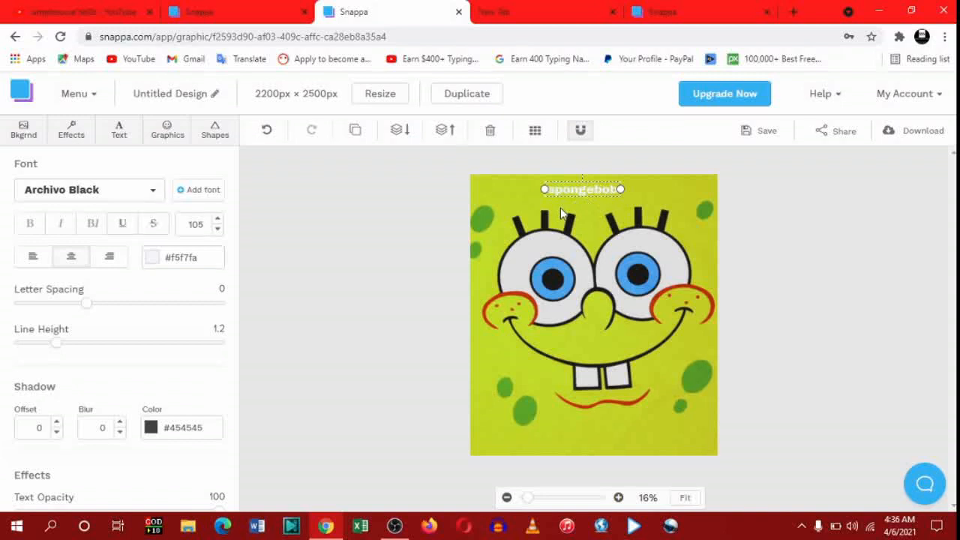
Step: Undo the heading's wording, position and color changes and its last font size increases
key("ctrl+z")
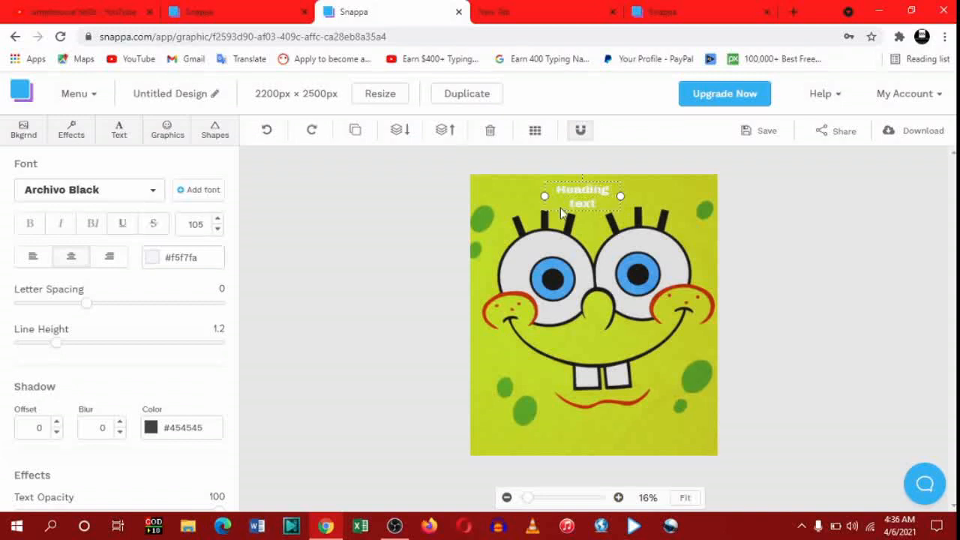
key("ctrl+z")
key("ctrl+z")
key("ctrl+z")
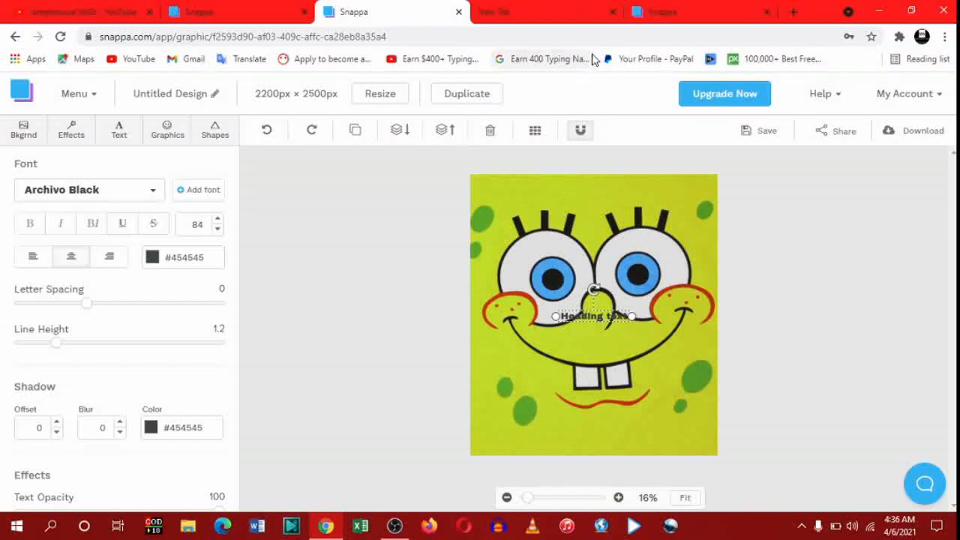
Step: Add the black and grey curved arrow icon to the middle of the canvas
left_click(167, 129)
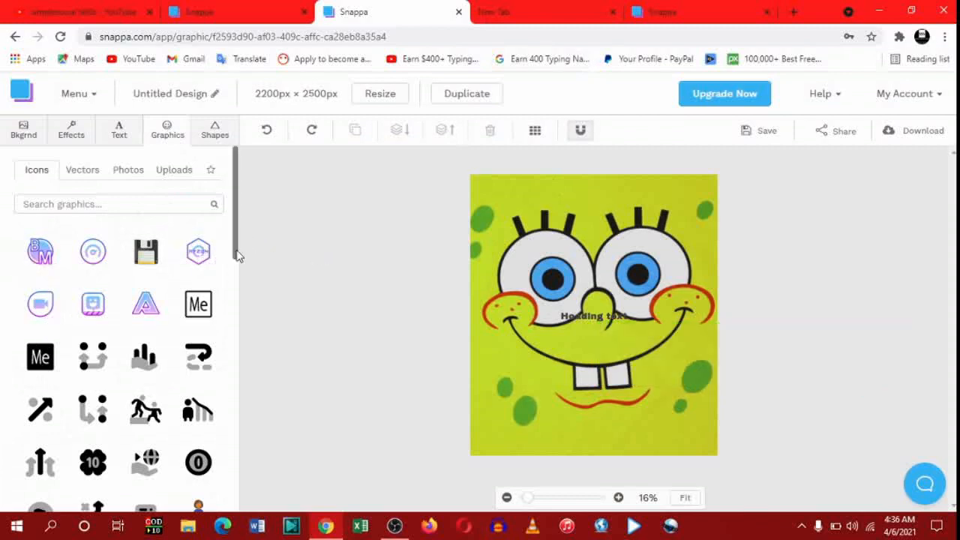
left_click_drag(238, 257, 221, 281)
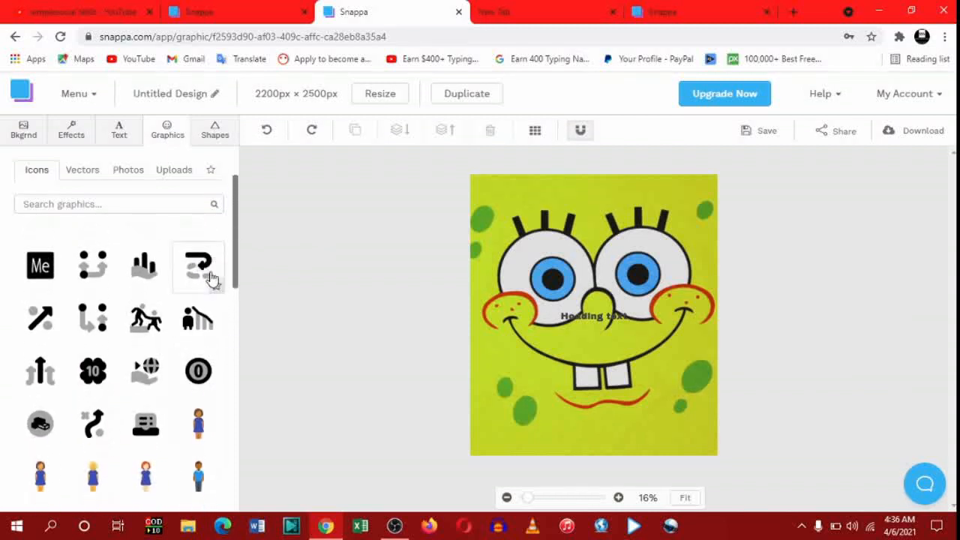
left_click(210, 278)
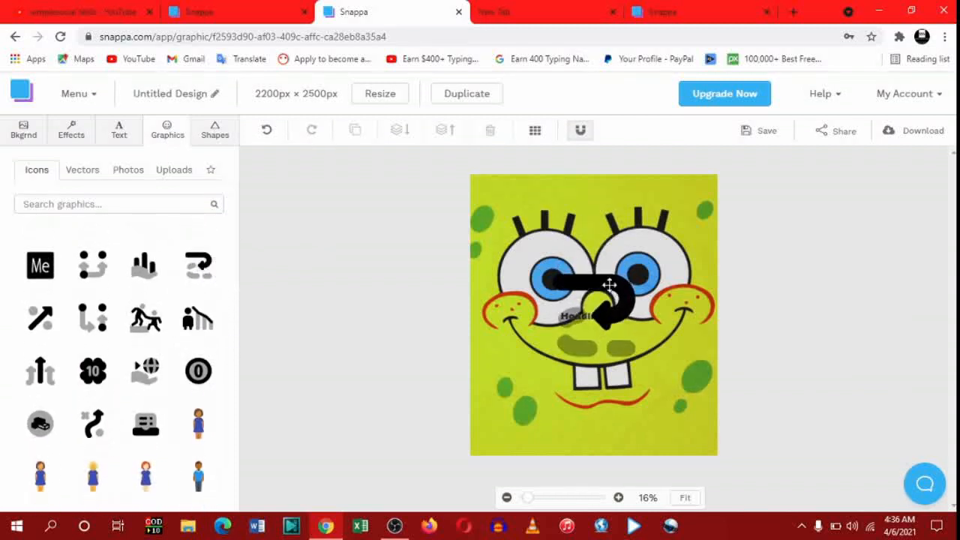
Step: Remove the SpongeBob background image and delete the curved arrow icon from the canvas
left_click(215, 133)
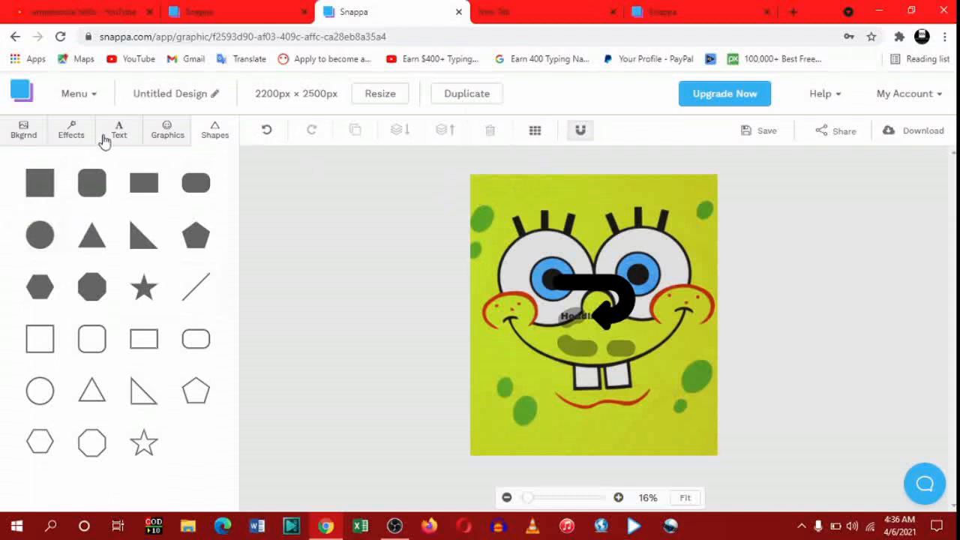
left_click(26, 132)
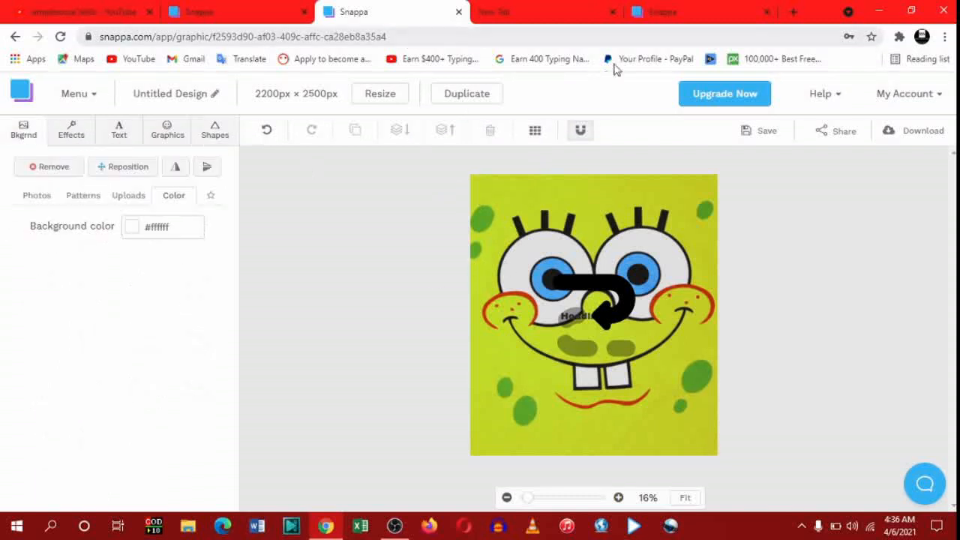
left_click(28, 172)
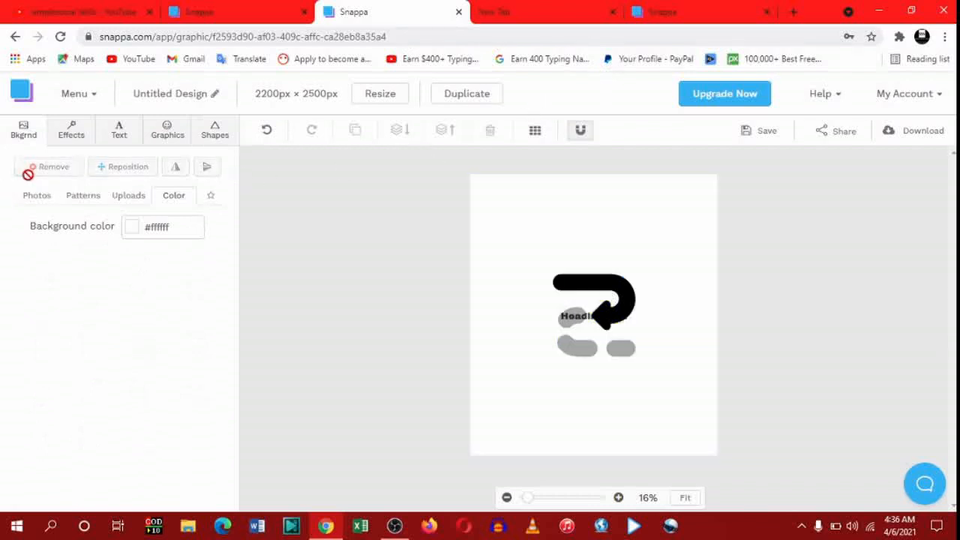
left_click(590, 294)
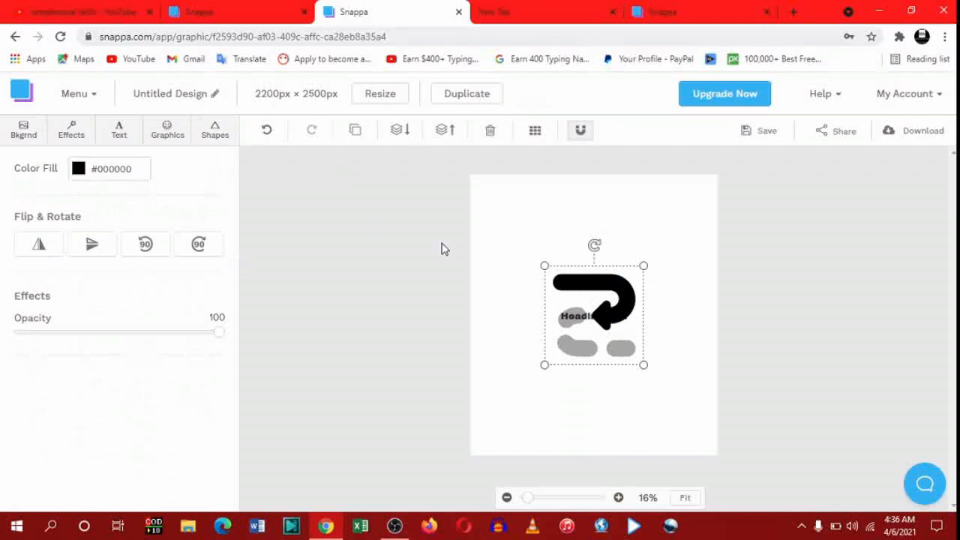
key("Delete")
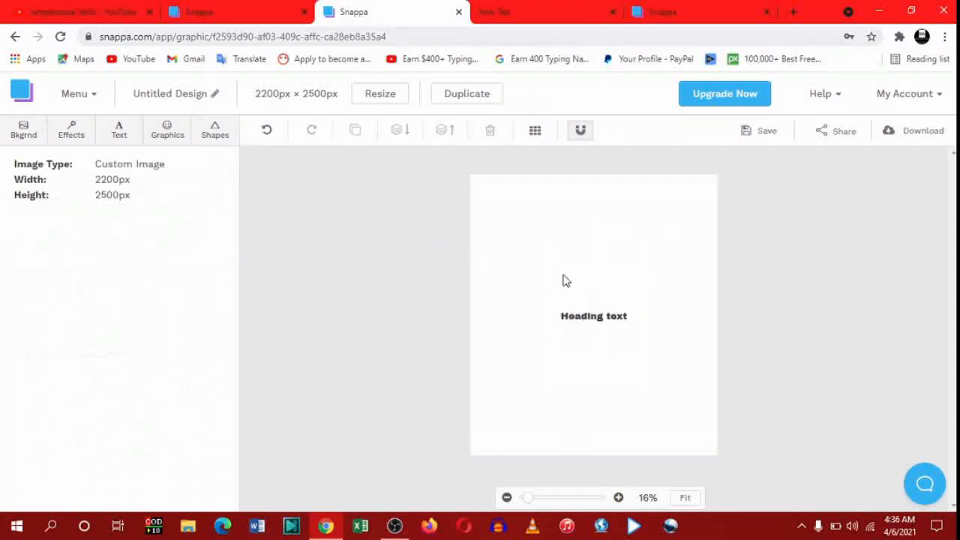
Step: Try out a resized solid square shape on the canvas and remove it
left_click(213, 129)
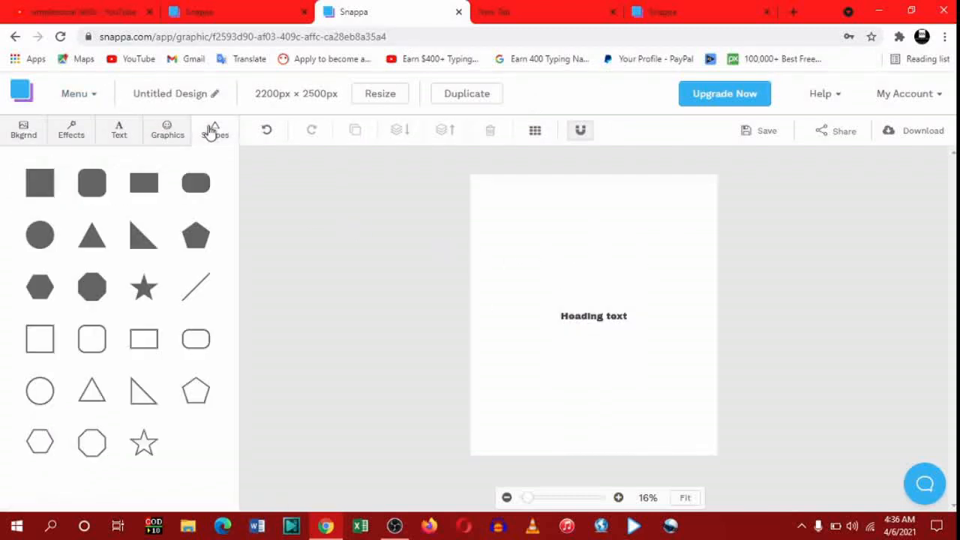
left_click(39, 187)
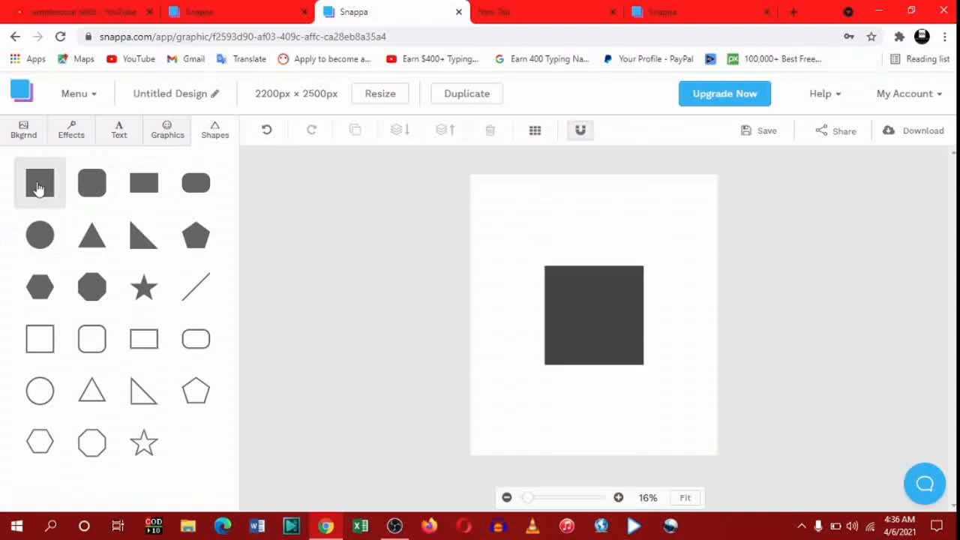
left_click(577, 274)
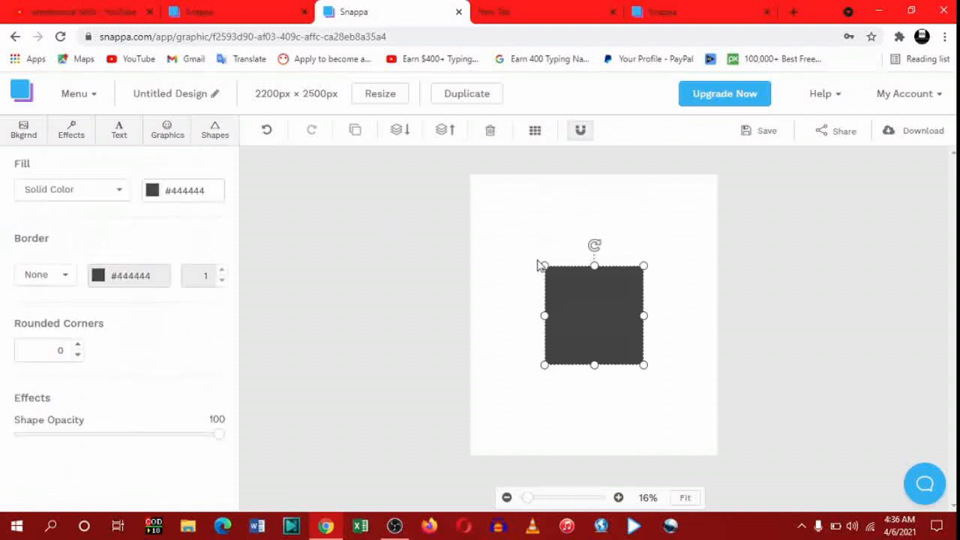
left_click_drag(543, 265, 469, 168)
left_click_drag(529, 263, 47, 189)
left_click(613, 252)
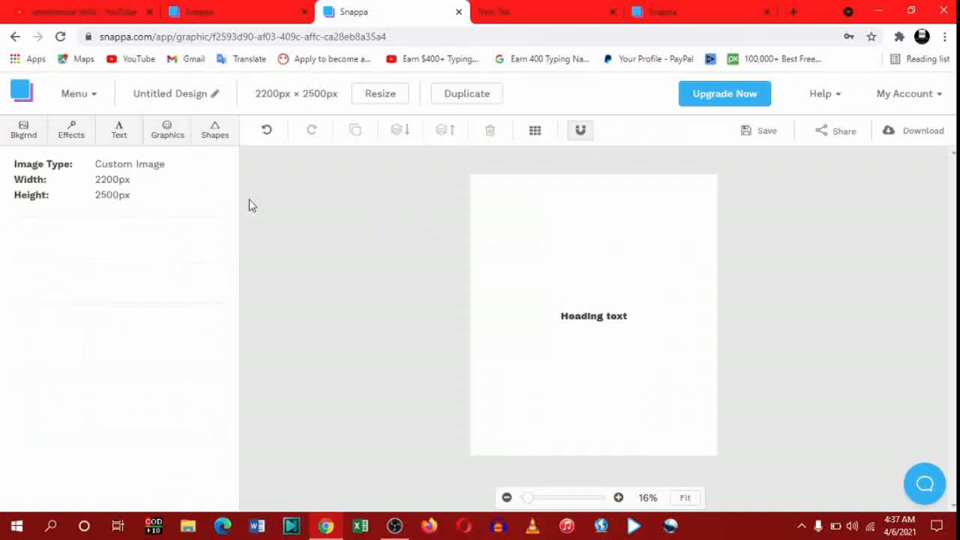
Step: Add a solid rounded rectangle to the canvas and stretch it upward and to the right into a large, nearly square block
left_click(228, 141)
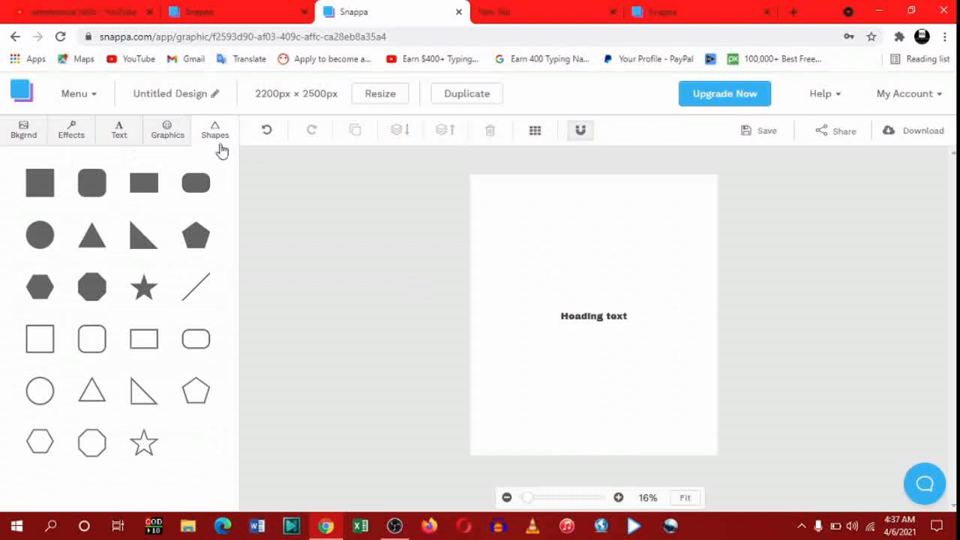
left_click(197, 183)
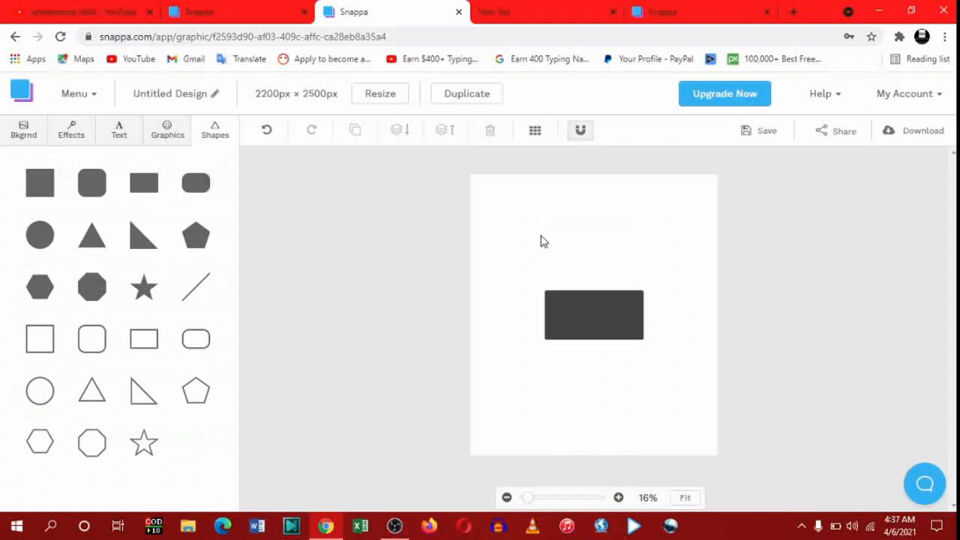
left_click(584, 301)
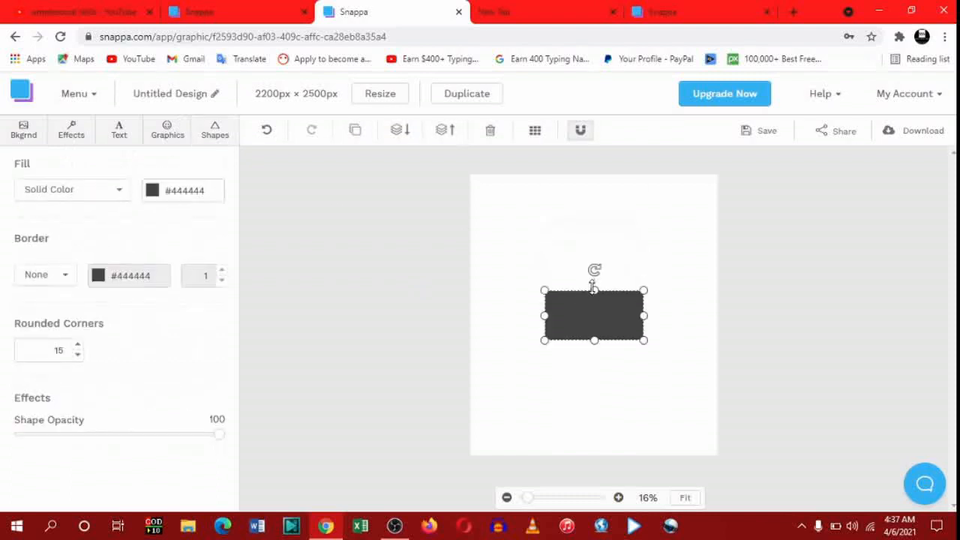
left_click_drag(594, 291, 593, 203)
left_click_drag(642, 271, 692, 262)
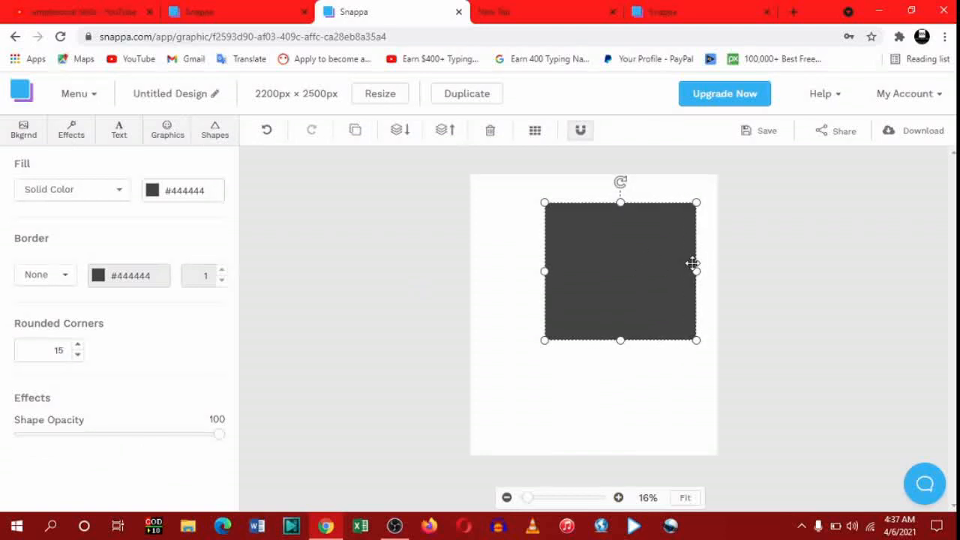
Step: Fill the enlarged rounded rectangle with red #d8334a
left_click(151, 194)
left_click(168, 284)
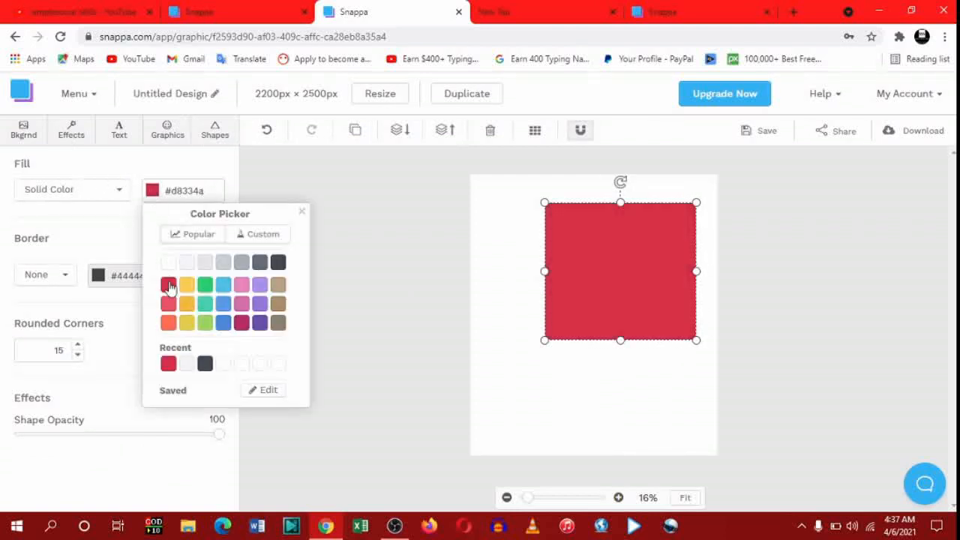
left_click(490, 308)
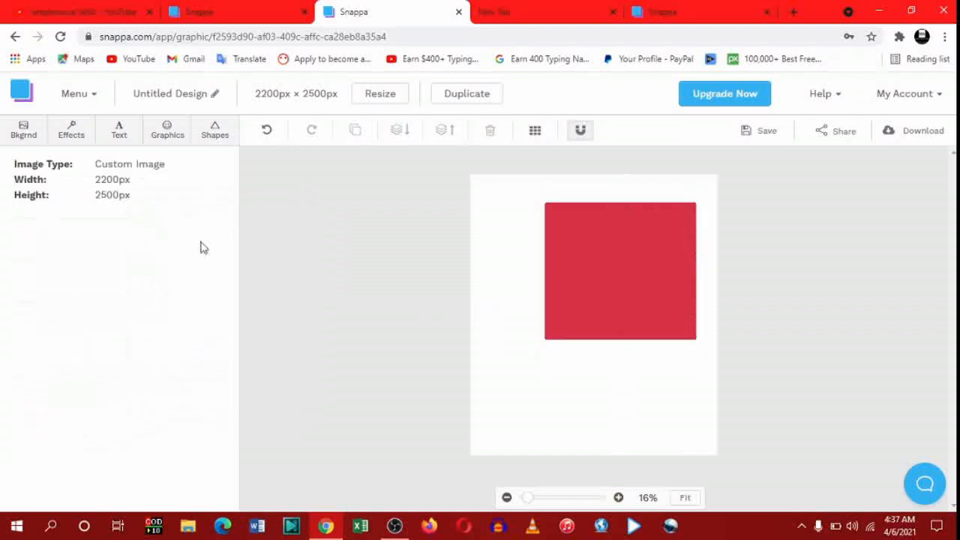
Step: Add a solid triangle to the canvas and fill it with blue #4a89dc
left_click(225, 128)
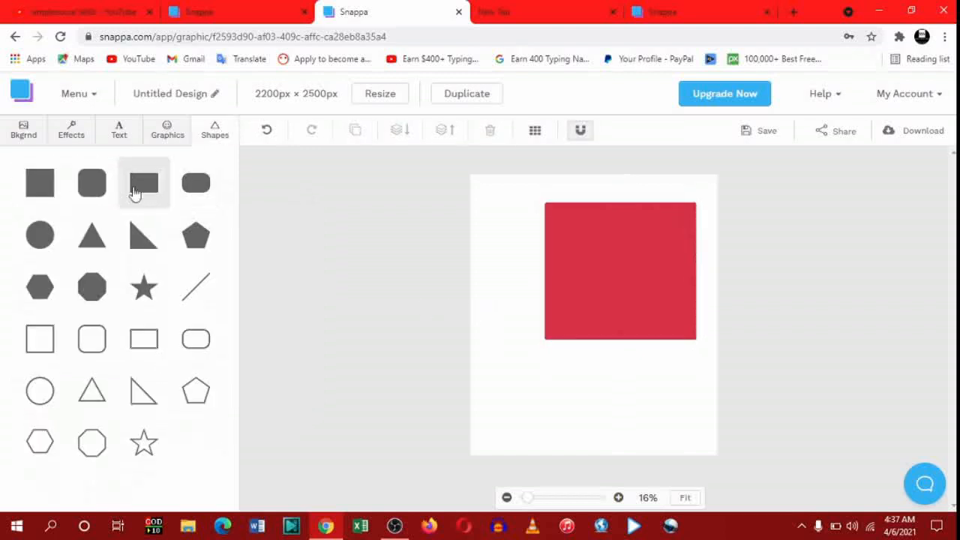
left_click(89, 250)
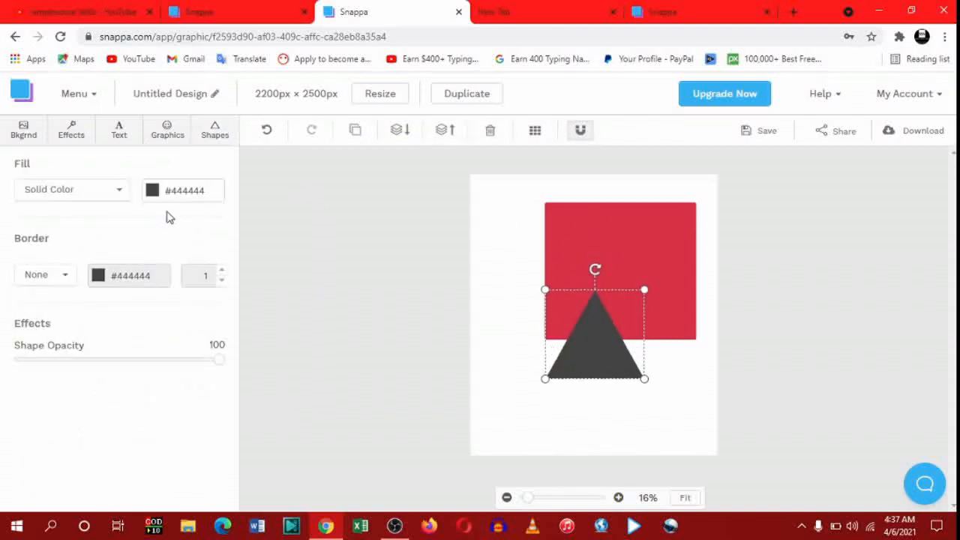
left_click(149, 185)
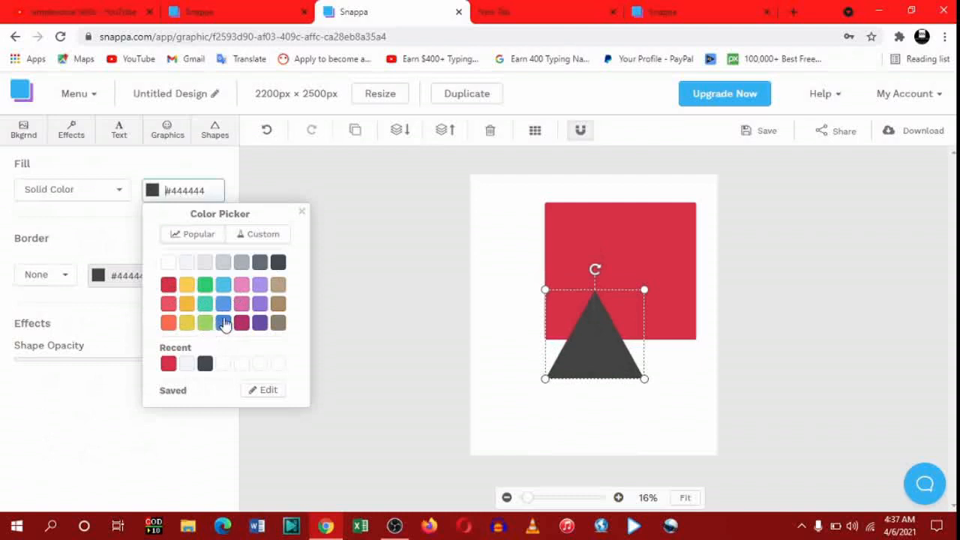
left_click(223, 323)
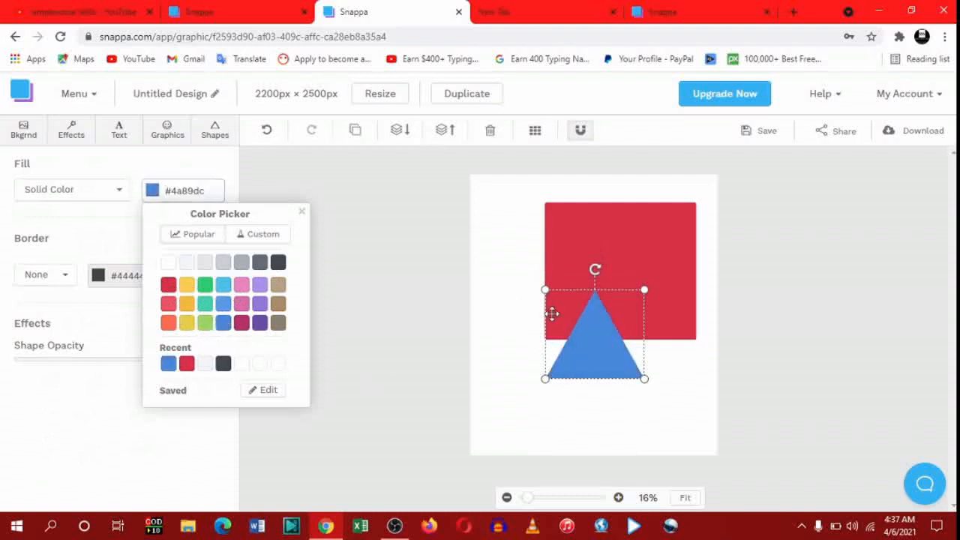
left_click(515, 307)
Step: Add a solid pentagon in the lower-left part of the canvas and fill it with yellow #ffce54
left_click(215, 130)
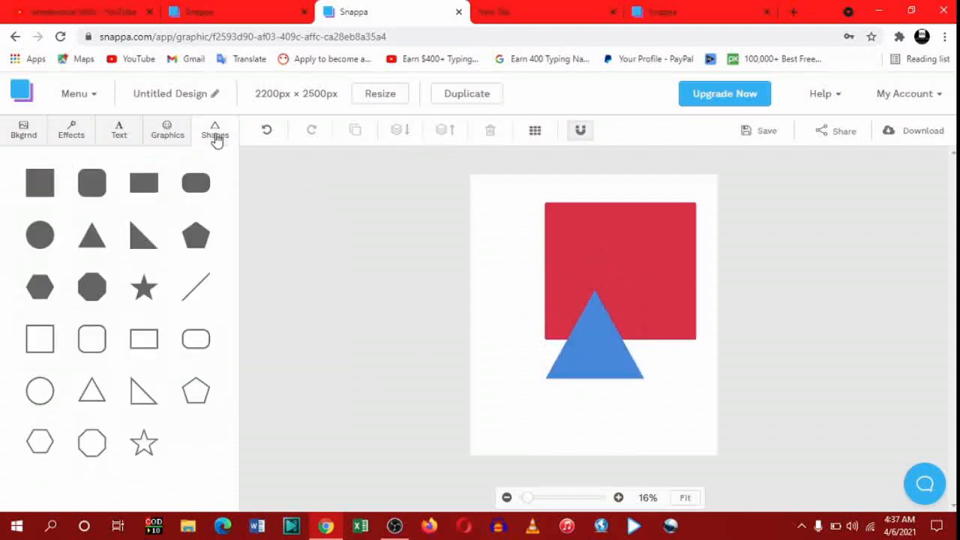
left_click(191, 247)
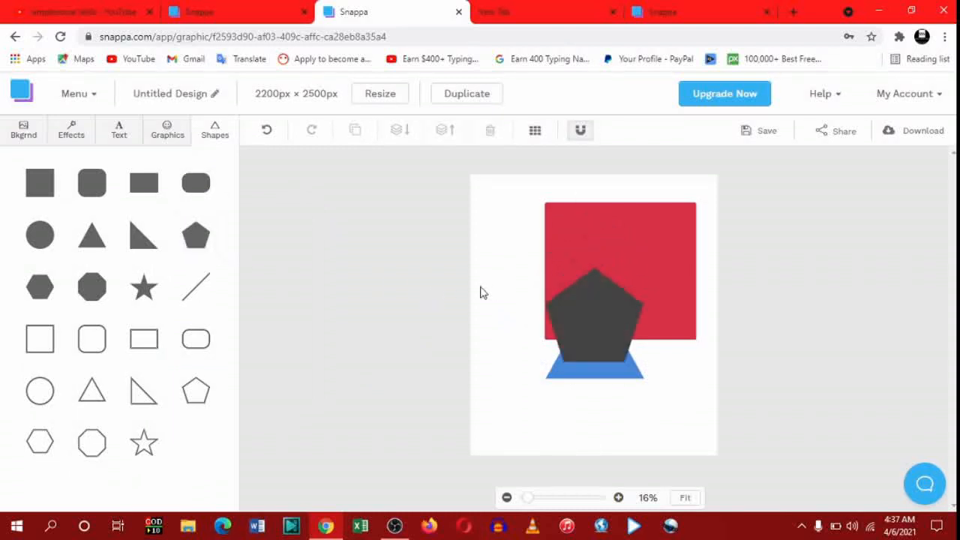
left_click(583, 309)
left_click_drag(584, 310, 520, 387)
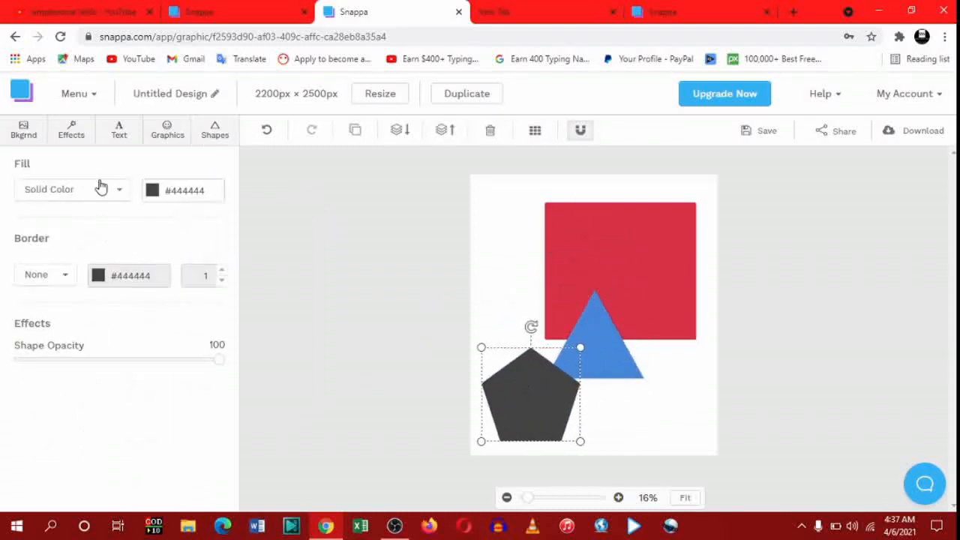
left_click(152, 190)
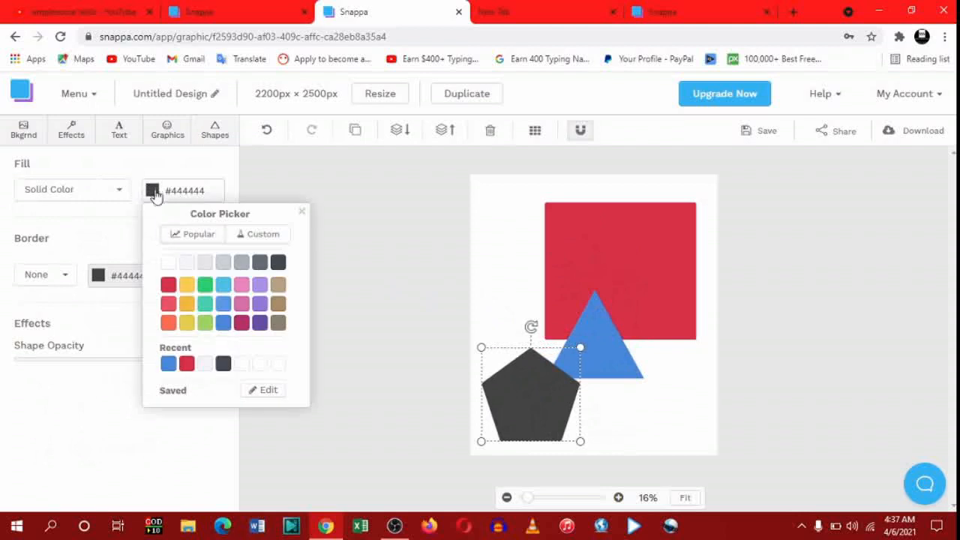
left_click(186, 288)
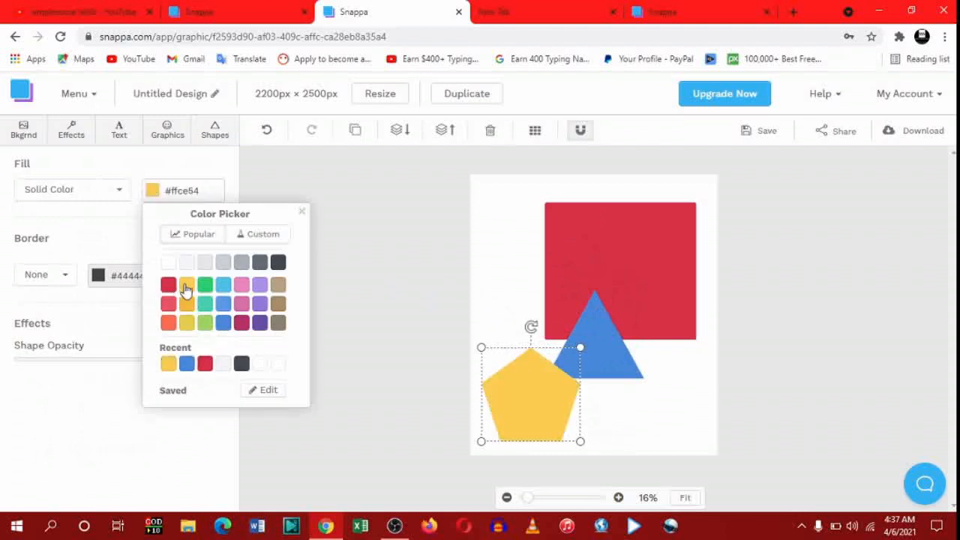
left_click(535, 248)
Step: Move the blue triangle onto the red rectangle and place the yellow pentagon over it
left_click_drag(587, 316, 604, 276)
left_click_drag(548, 421, 620, 301)
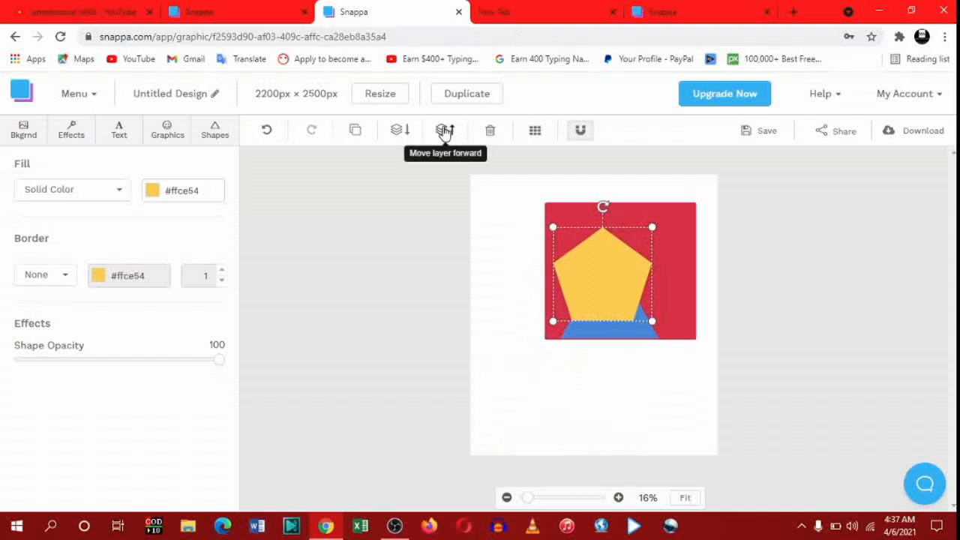
Step: Send the yellow pentagon one layer back behind the blue triangle, then bring it forward again
left_click(400, 132)
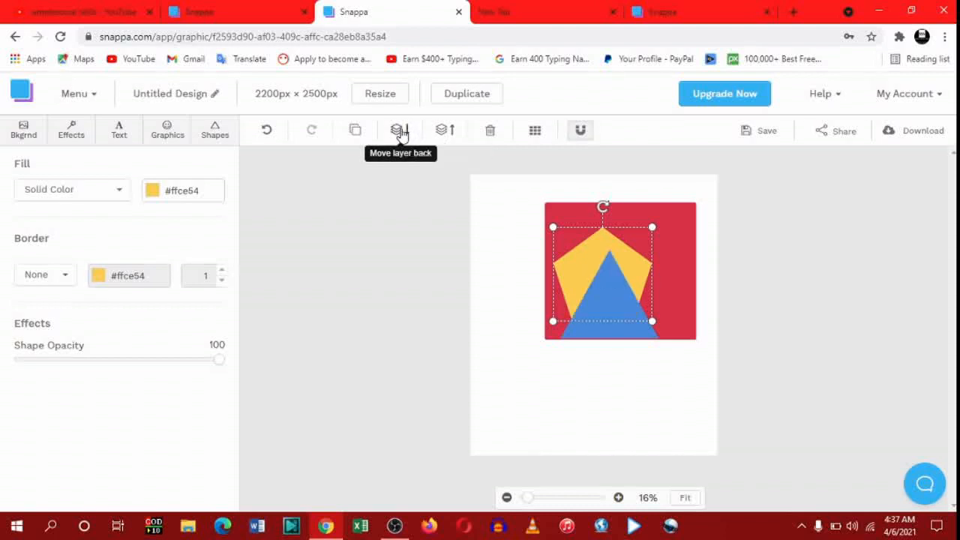
left_click(442, 132)
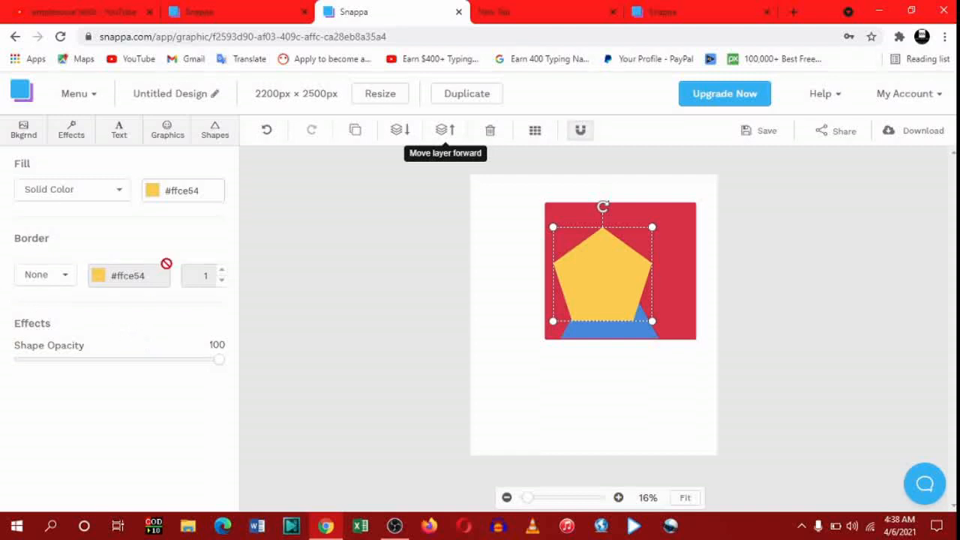
left_click(307, 259)
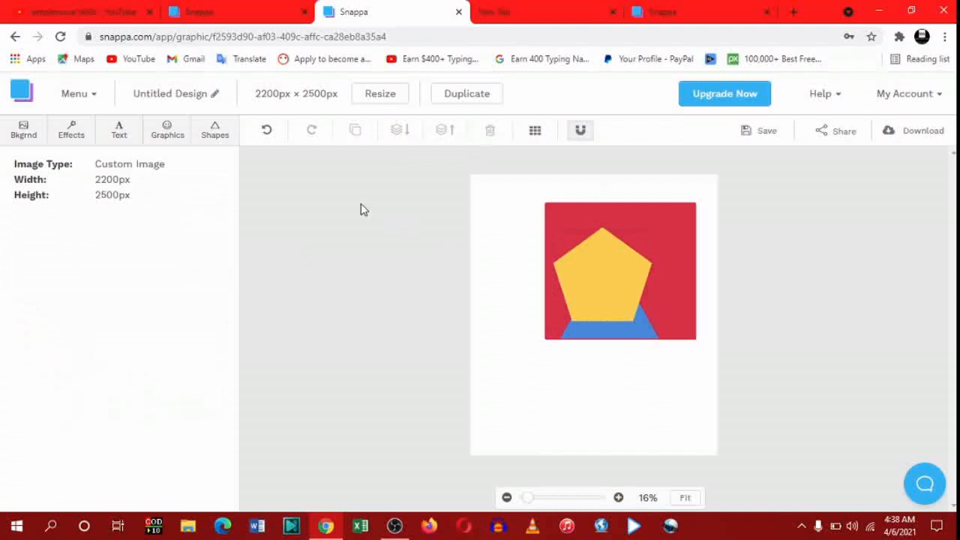